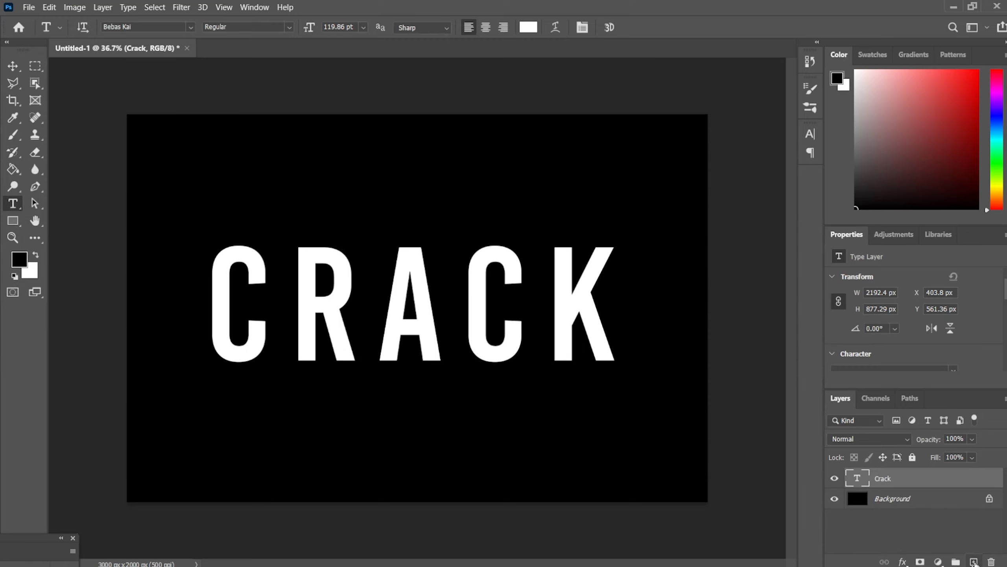
# Create a new layer above the Crack text layer and clip it to the text.
pyautogui.click(973, 561)
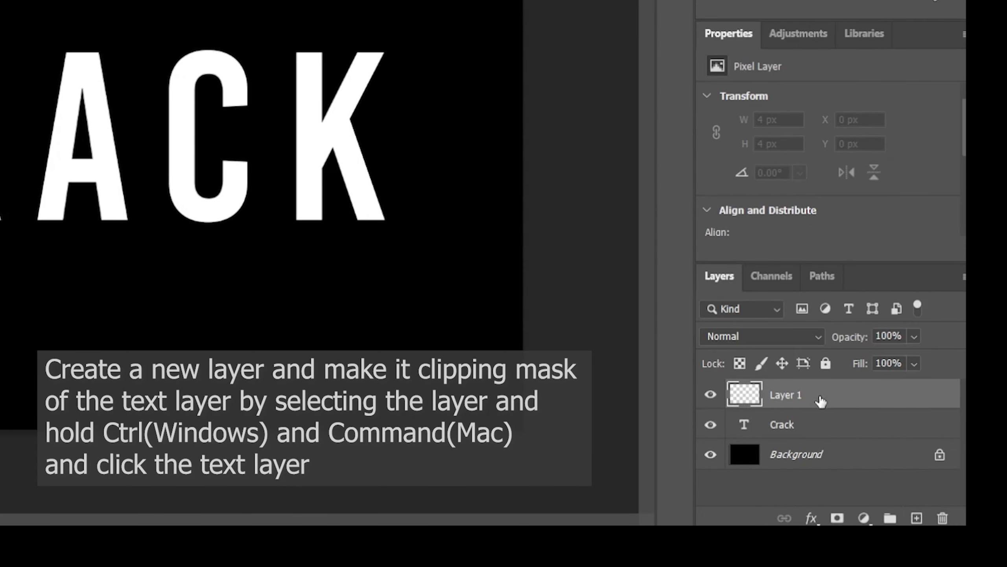
pyautogui.keyDown('alt'); pyautogui.click(844, 408); pyautogui.keyUp('alt')
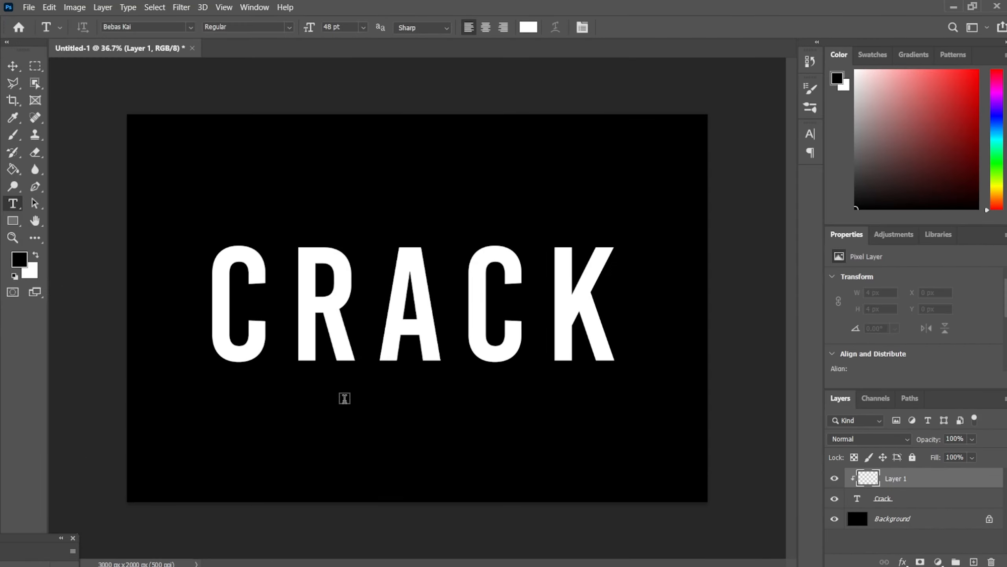
# Choose the Brush tool with the grunge1 brush from the grunge_brushes_by_ipnotika set.
pyautogui.click(17, 138)
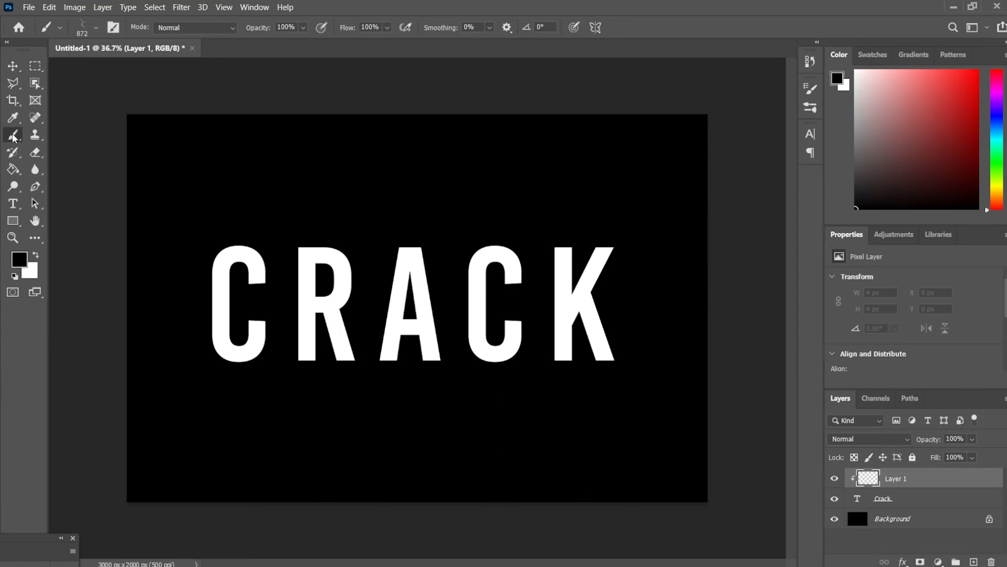
pyautogui.click(96, 27)
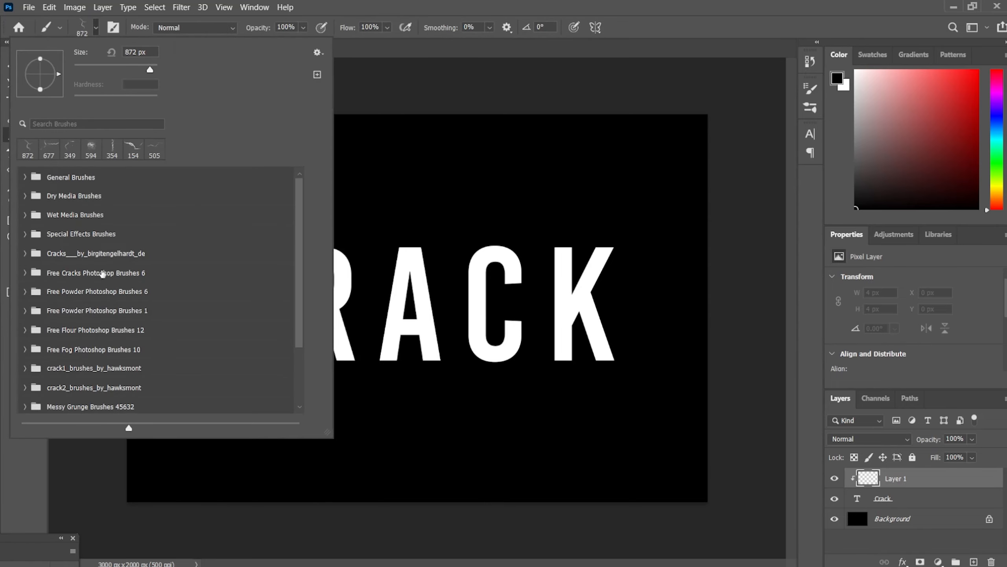
pyautogui.scroll(-4, 103, 296)
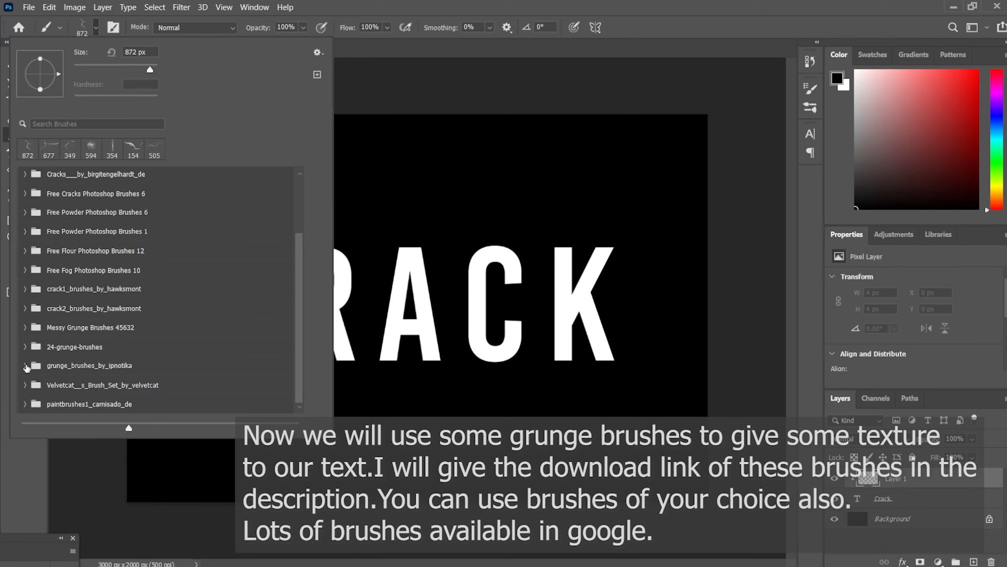
pyautogui.click(25, 366)
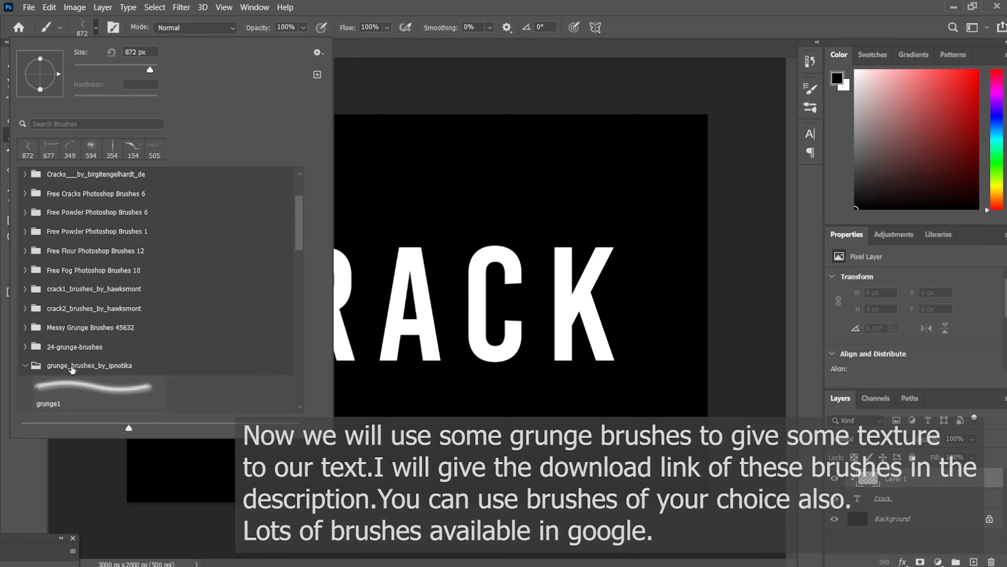
pyautogui.scroll(-4, 138, 357)
pyautogui.click(120, 316)
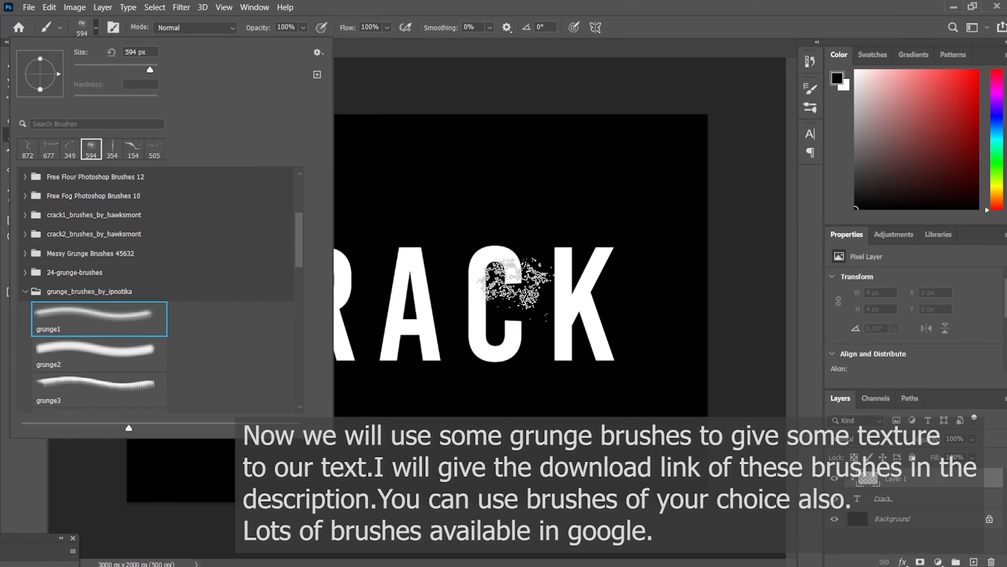
pyautogui.click(95, 28)
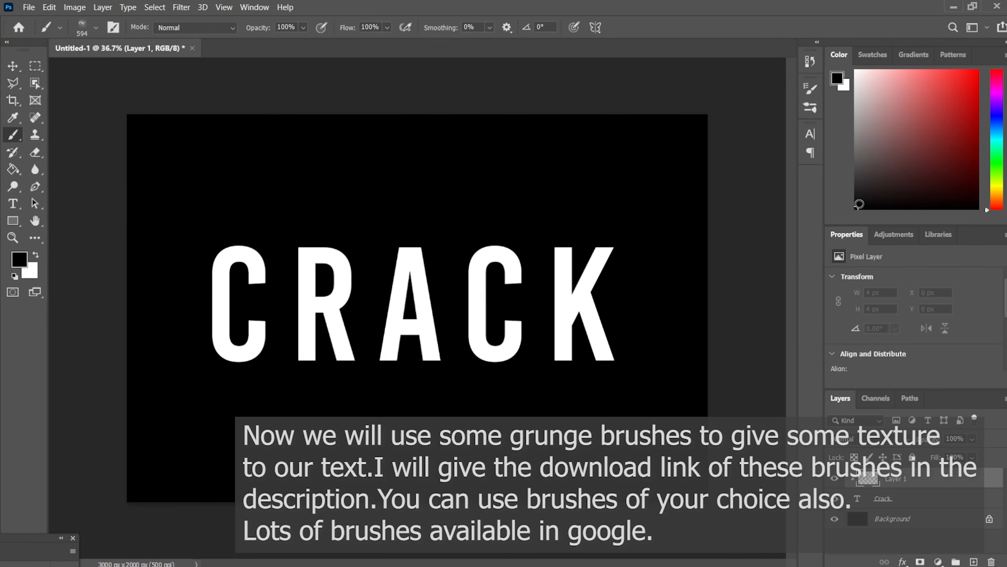
# Stamp black grunge texture at several spots across all five letters of CRACK on Layer 1.
pyautogui.click(575, 277)
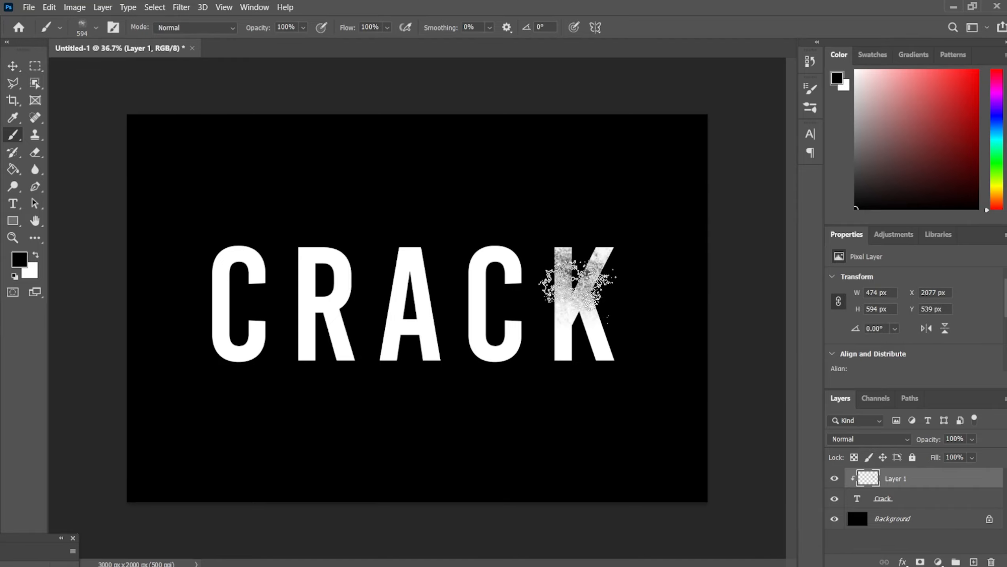
pyautogui.click(499, 332)
pyautogui.click(408, 298)
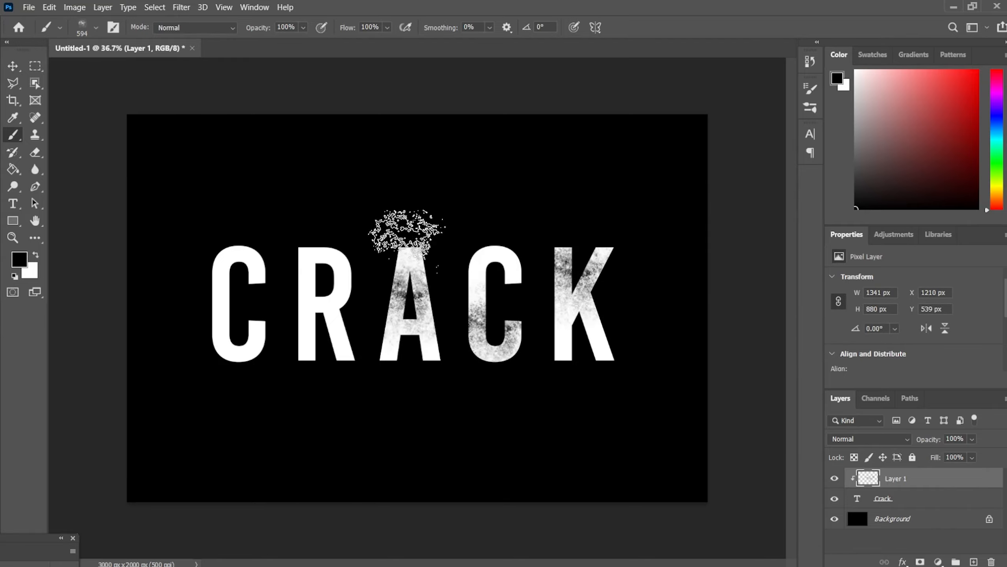
pyautogui.click(316, 277)
pyautogui.click(241, 337)
pyautogui.click(233, 265)
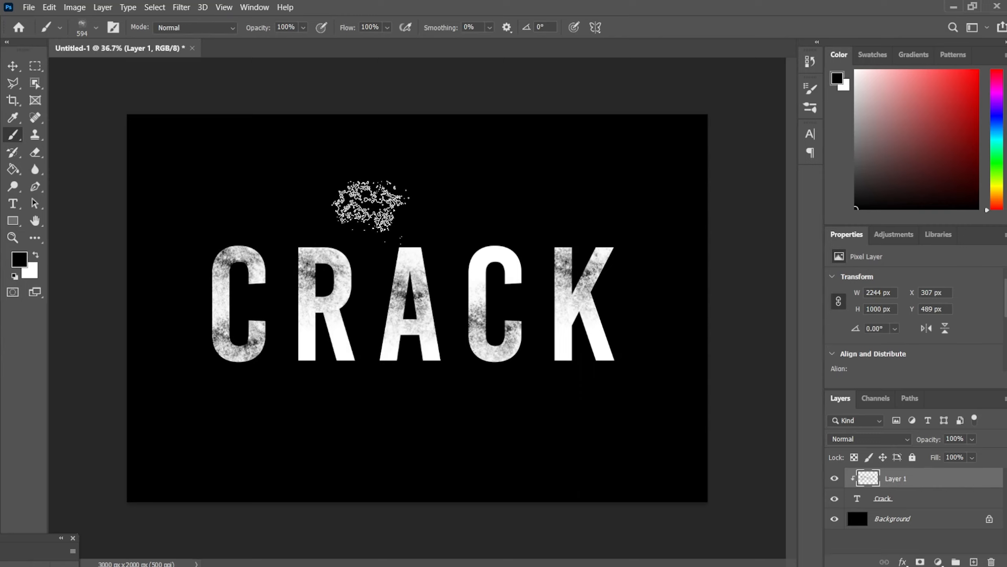
pyautogui.click(612, 353)
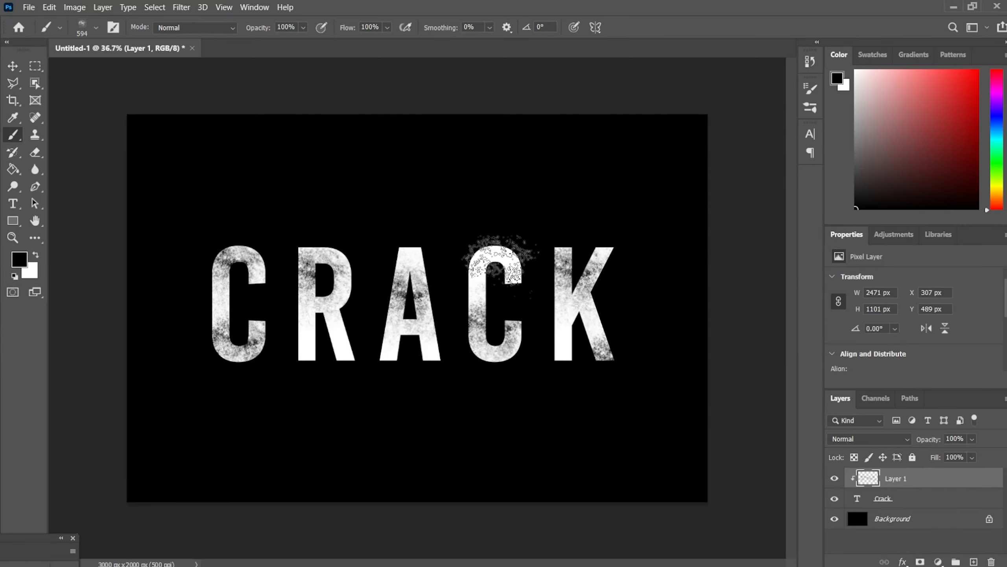
pyautogui.click(500, 263)
pyautogui.click(338, 369)
pyautogui.click(364, 368)
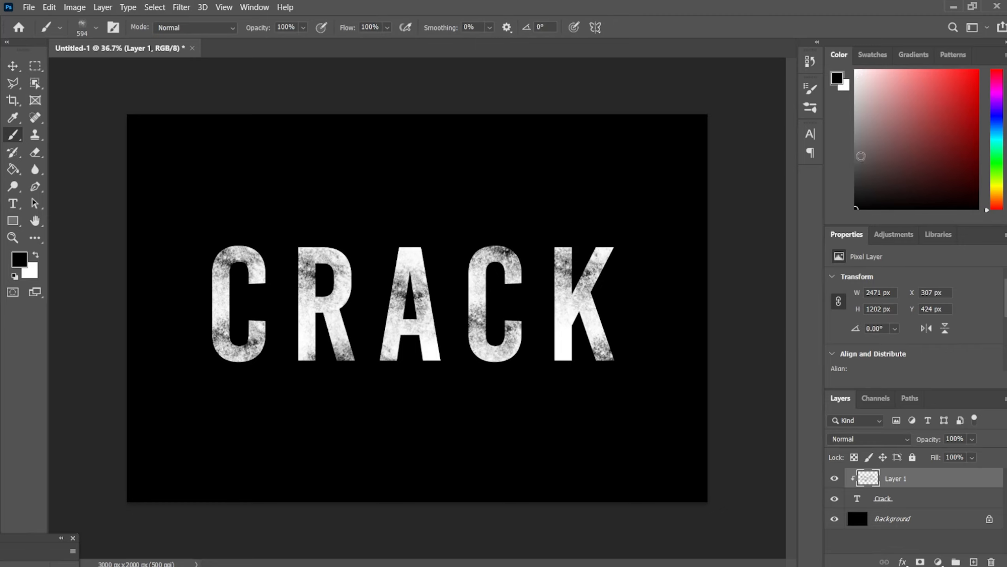
# Set the foreground colour to white and stamp the grunge brush over the letters to lighten the dark texture.
pyautogui.click(856, 72)
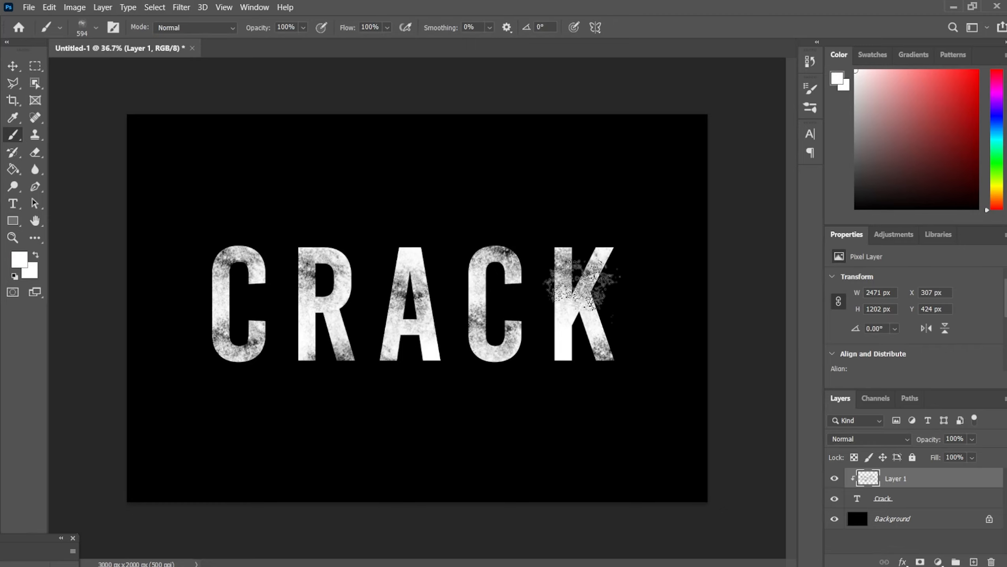
pyautogui.click(607, 337)
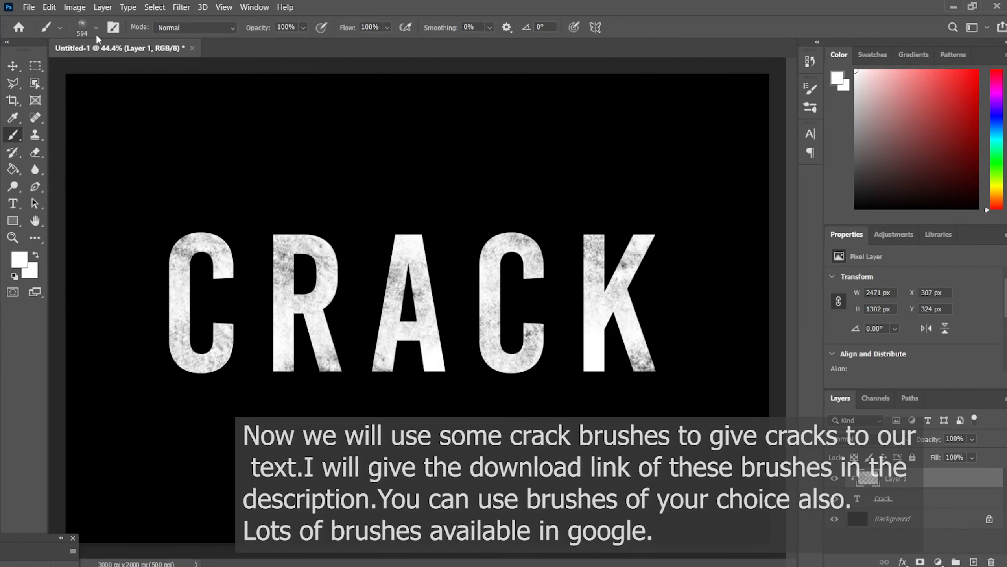
# Try brushes from the Cracks___by_birgitengelhardt_de set, then choose riss3 and reduce its size to 448 px.
pyautogui.click(95, 28)
pyautogui.click(26, 287)
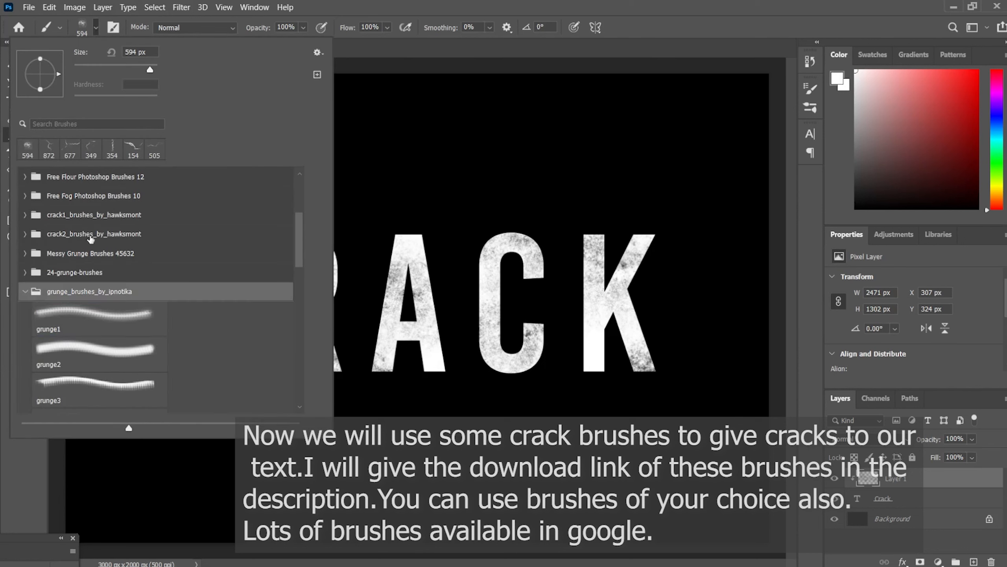
pyautogui.scroll(5, 115, 213)
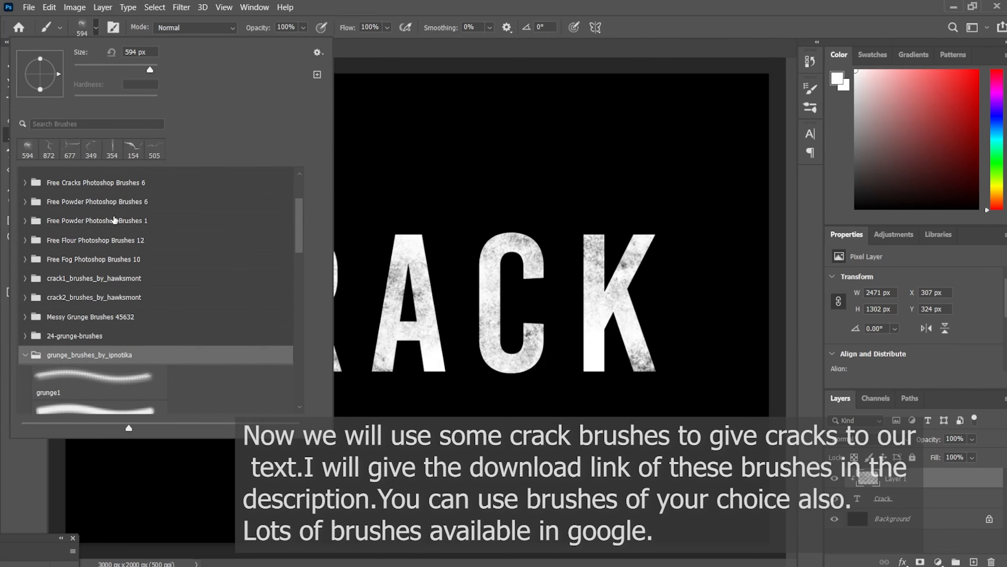
pyautogui.scroll(1, 160, 233)
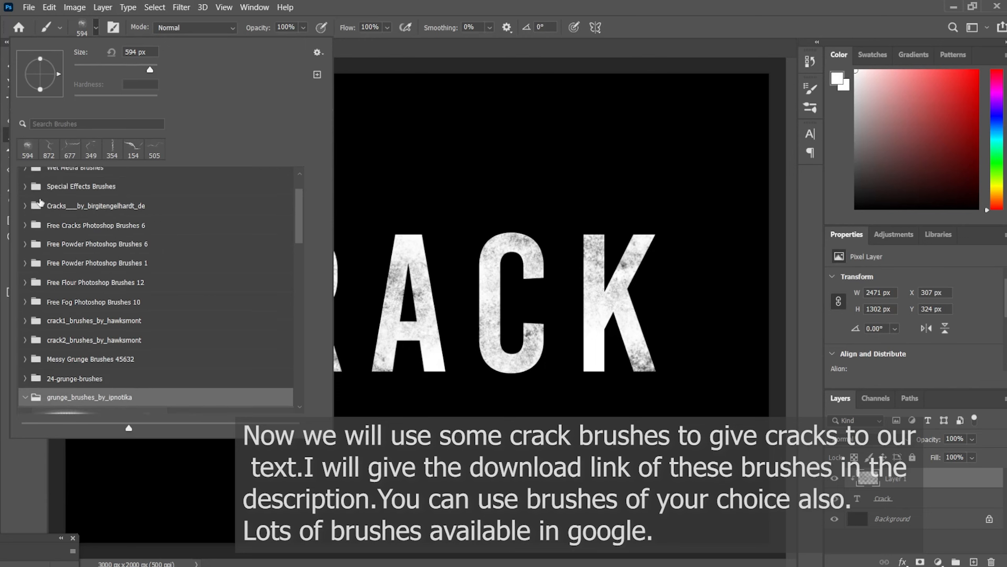
pyautogui.click(26, 205)
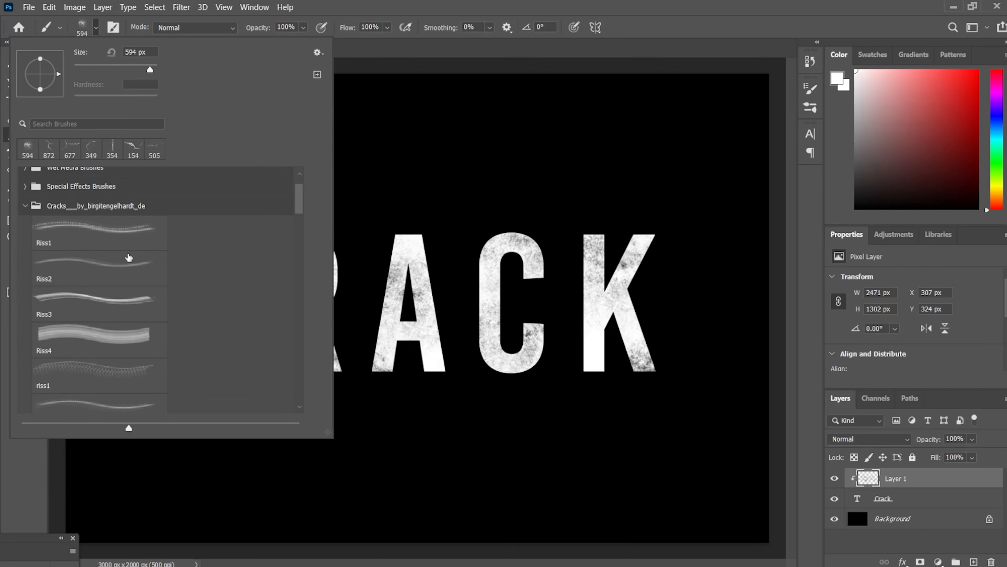
pyautogui.click(115, 231)
pyautogui.click(165, 271)
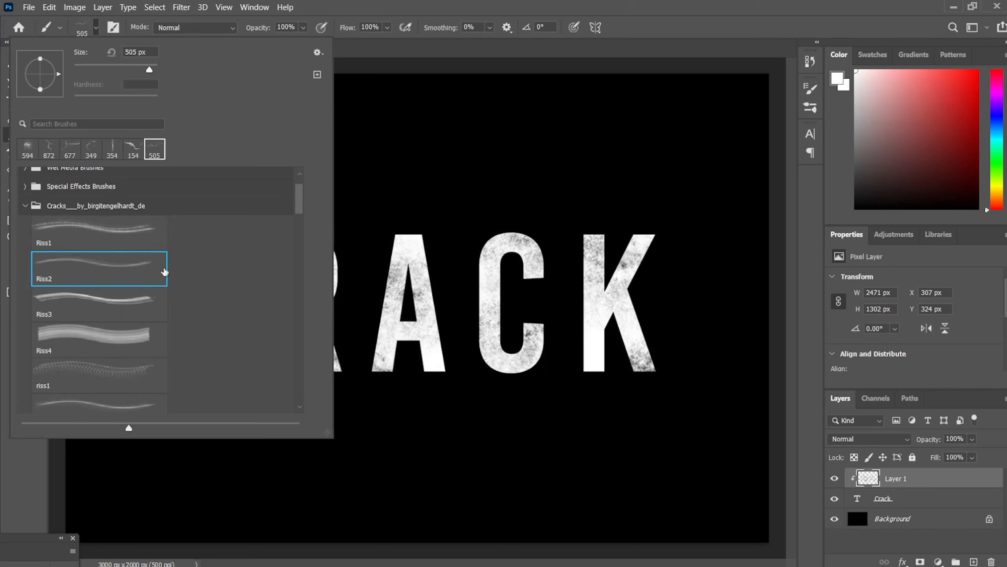
pyautogui.click(72, 305)
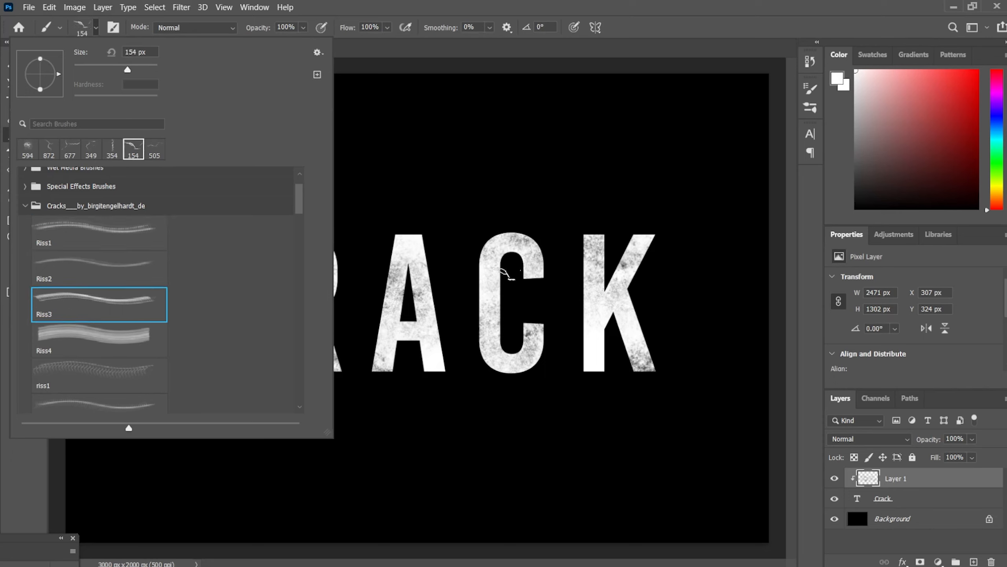
pyautogui.scroll(-3, 139, 347)
pyautogui.click(82, 380)
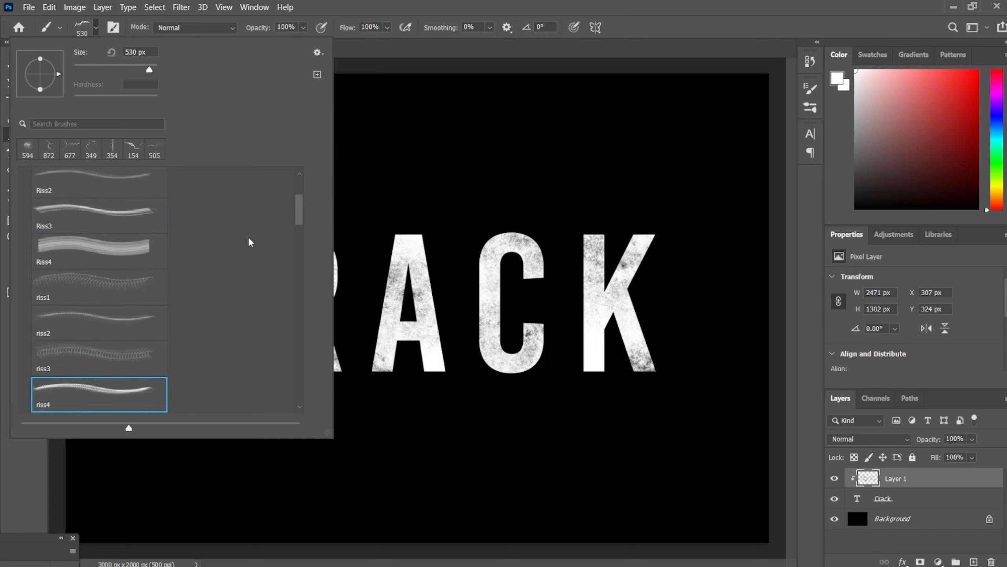
pyautogui.scroll(-2, 103, 270)
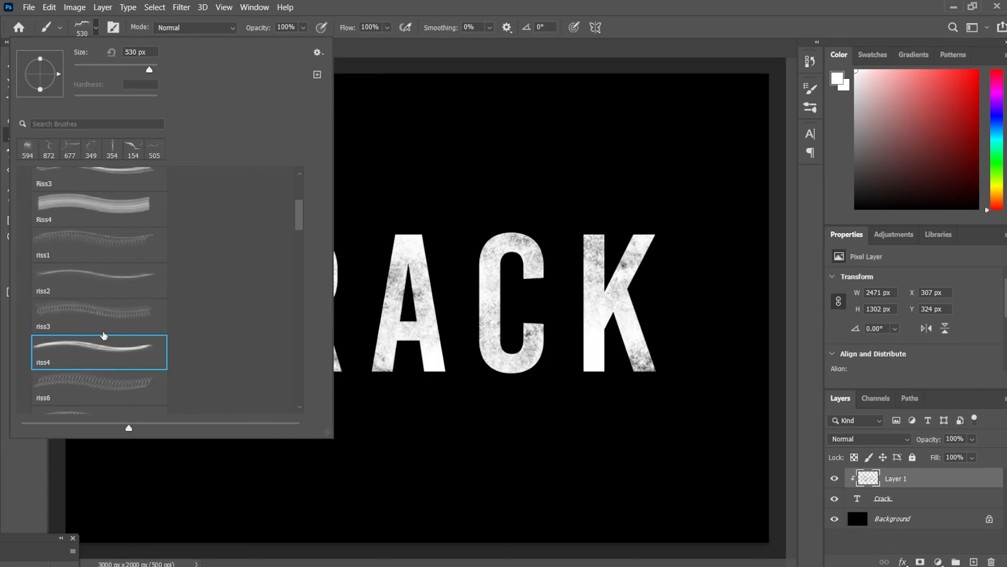
pyautogui.click(89, 280)
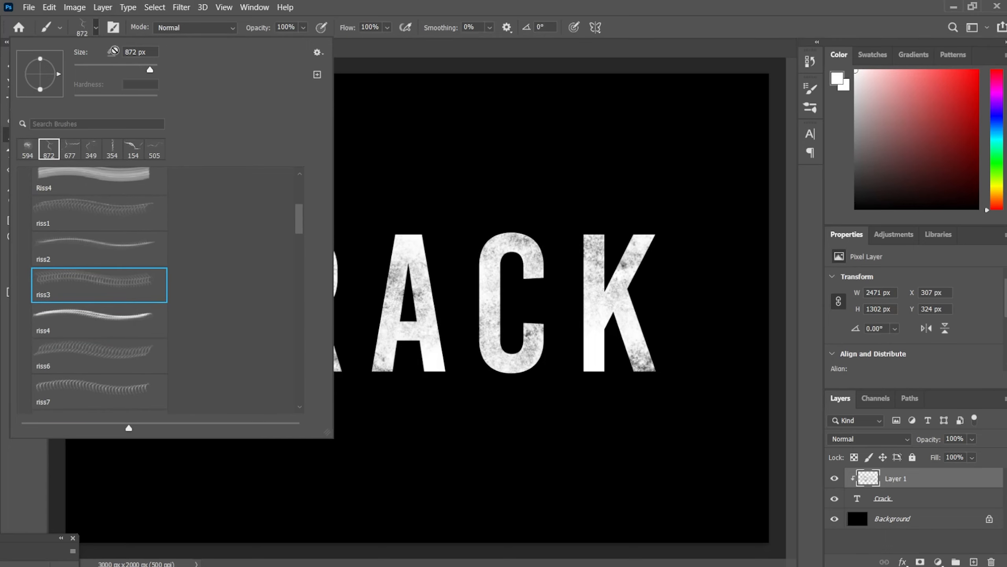
pyautogui.moveTo(150, 70); pyautogui.dragTo(148, 70)
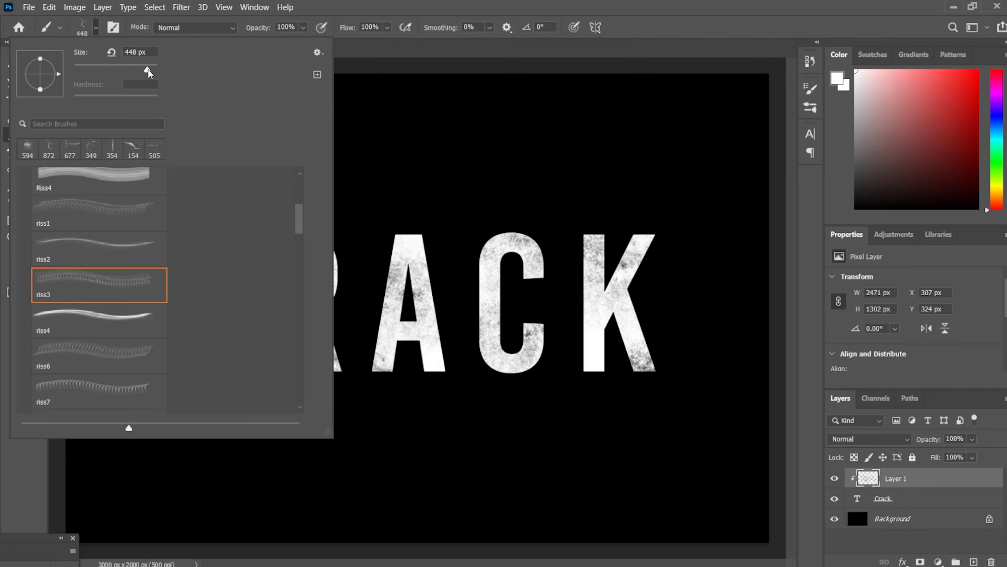
pyautogui.click(96, 29)
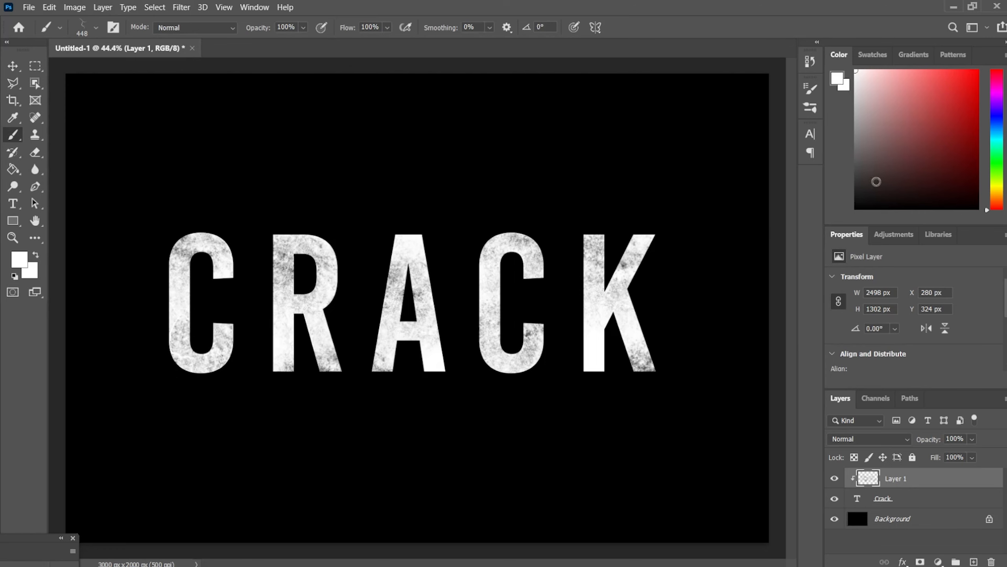
# Set the foreground colour to black and stamp cracks on the lower part of the first C and the K's lower leg.
pyautogui.moveTo(875, 180); pyautogui.dragTo(854, 216)
pyautogui.click(181, 327)
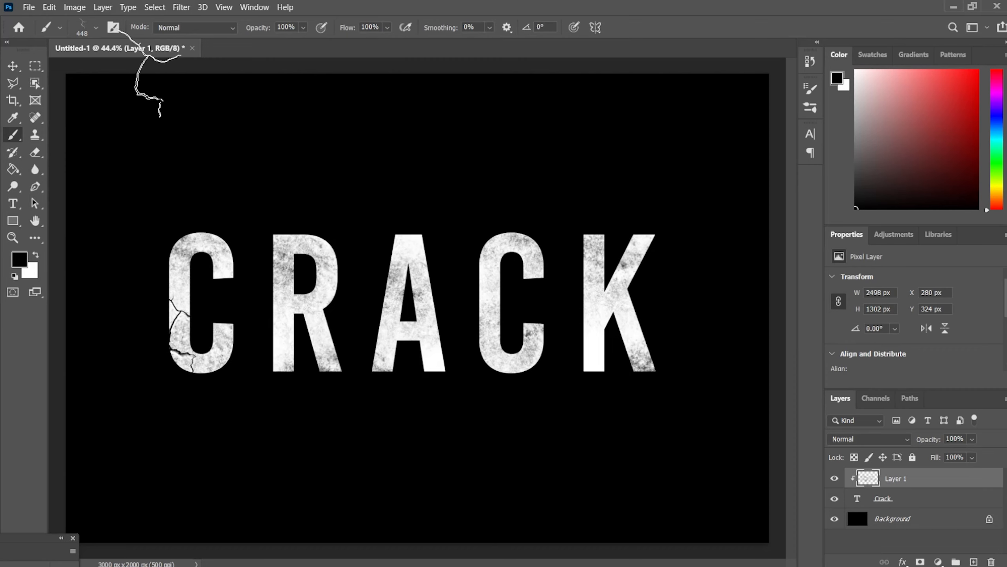
pyautogui.click(656, 365)
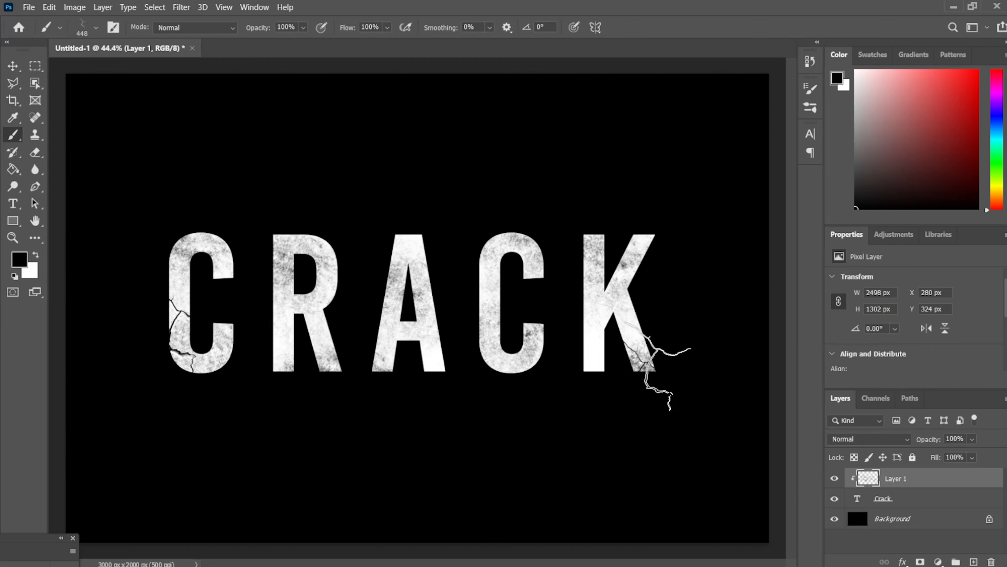
# Switch to the riss6 brush at 422 px and stamp cracks on the lower part of the R.
pyautogui.click(96, 27)
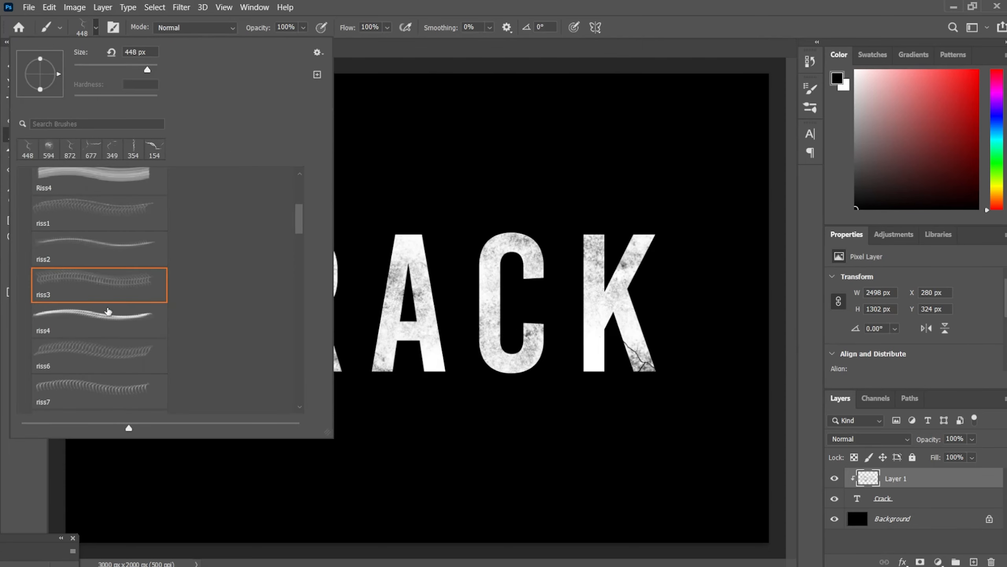
pyautogui.scroll(-2, 107, 314)
pyautogui.click(104, 330)
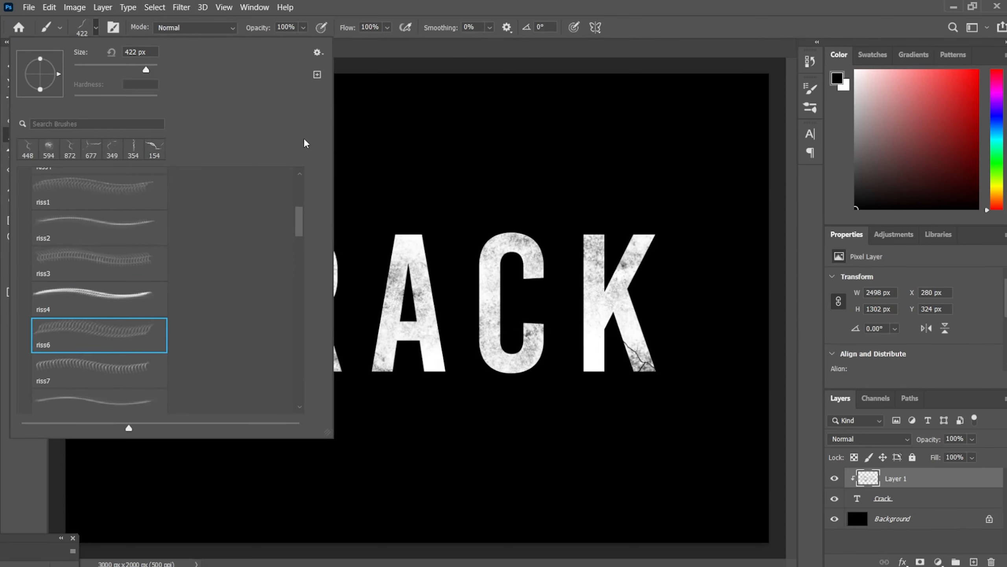
pyautogui.click(96, 28)
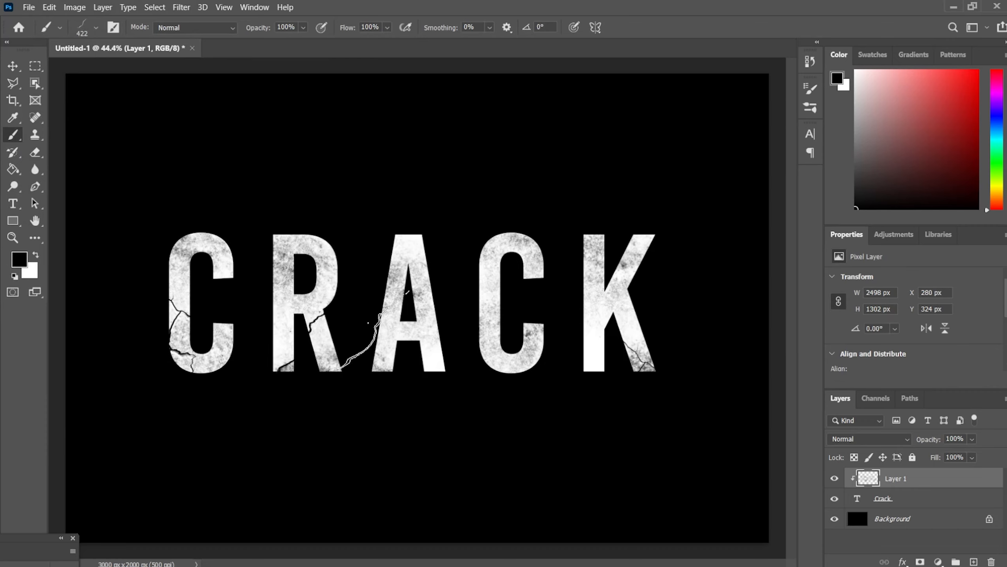
pyautogui.click(96, 27)
pyautogui.scroll(-1, 91, 292)
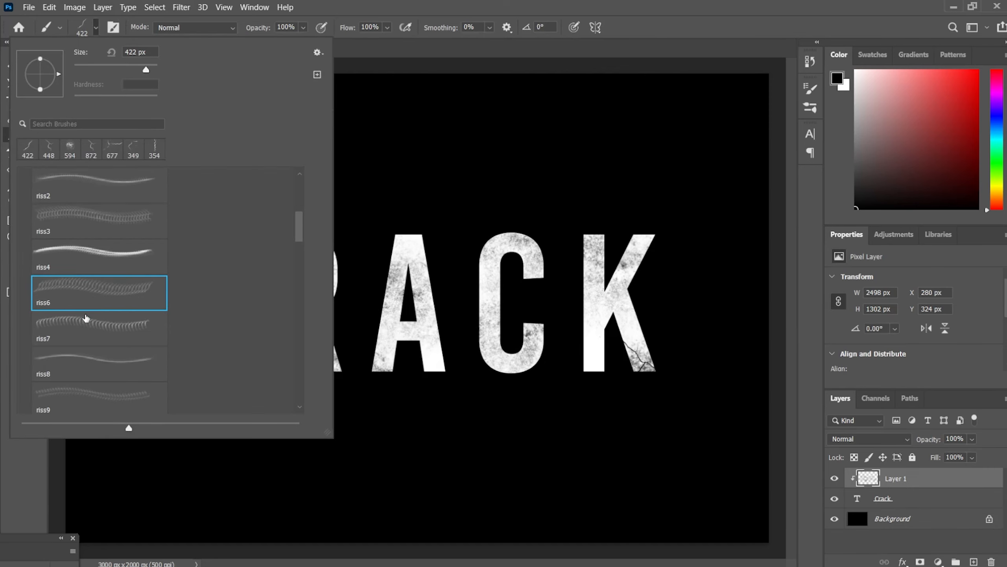
pyautogui.click(85, 319)
pyautogui.click(96, 29)
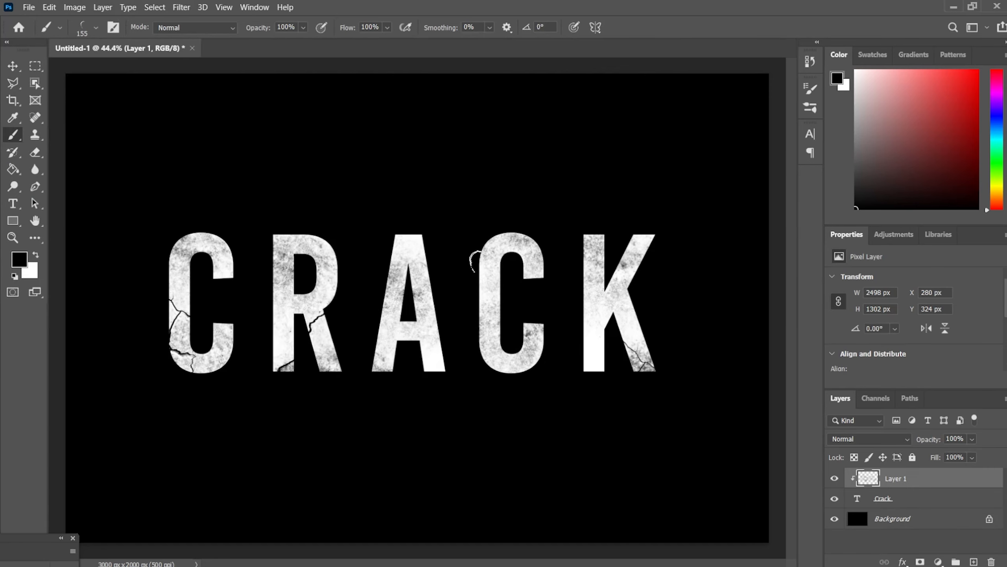
# Switch to the riss8 brush at 448 px and stamp a crack across the K's upper arm.
pyautogui.click(95, 28)
pyautogui.click(91, 322)
pyautogui.click(95, 27)
pyautogui.click(630, 254)
# Switch to a 690 px crack brush from the same set and stamp cracks over the upper part of the R.
pyautogui.click(96, 27)
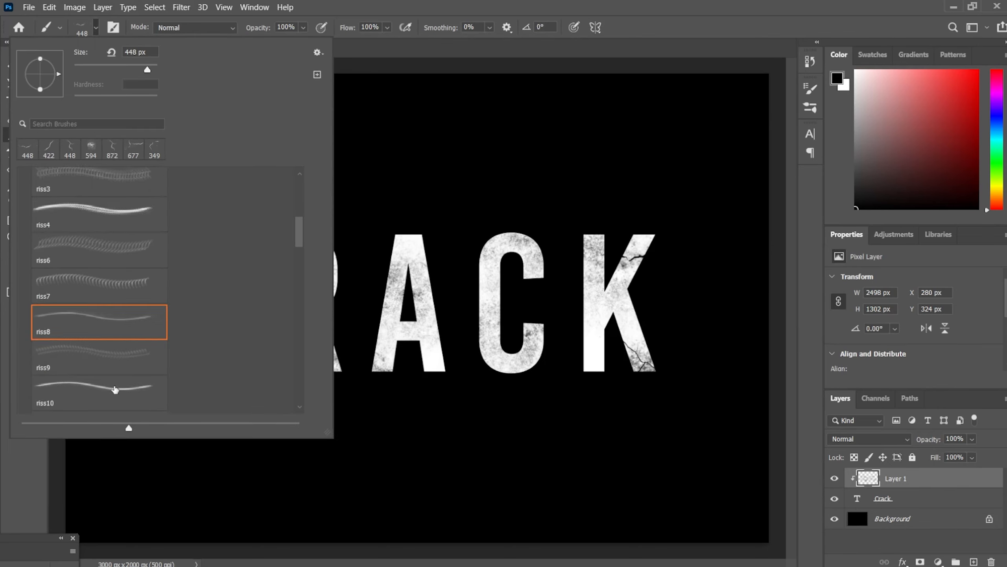
pyautogui.click(99, 369)
pyautogui.click(97, 28)
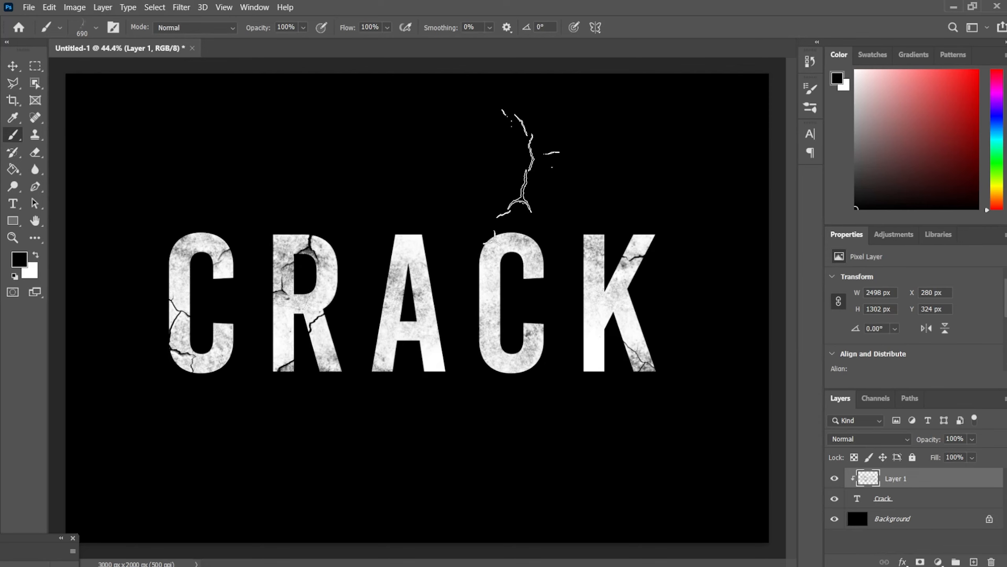
# Switch to a 464 px crack brush and stamp cracks across the top of the A and the second C's upper left side.
pyautogui.click(96, 28)
pyautogui.scroll(-1, 118, 270)
pyautogui.click(99, 298)
# Switch to a 590 px crack brush and stamp cracks on the second C, the A's lower leg and the K's lower stem.
pyautogui.click(96, 27)
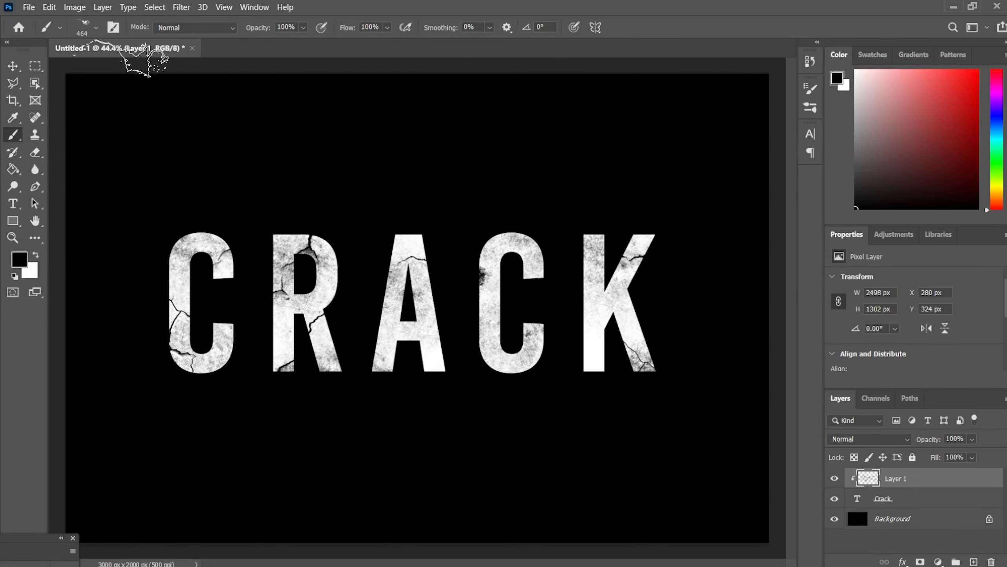
pyautogui.click(95, 28)
pyautogui.doubleClick(99, 318)
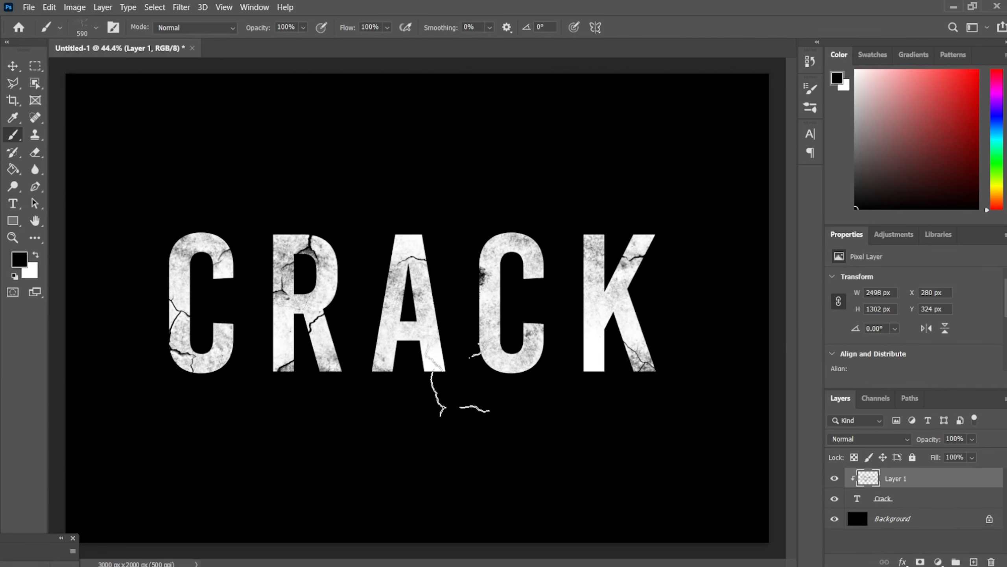
pyautogui.click(470, 235)
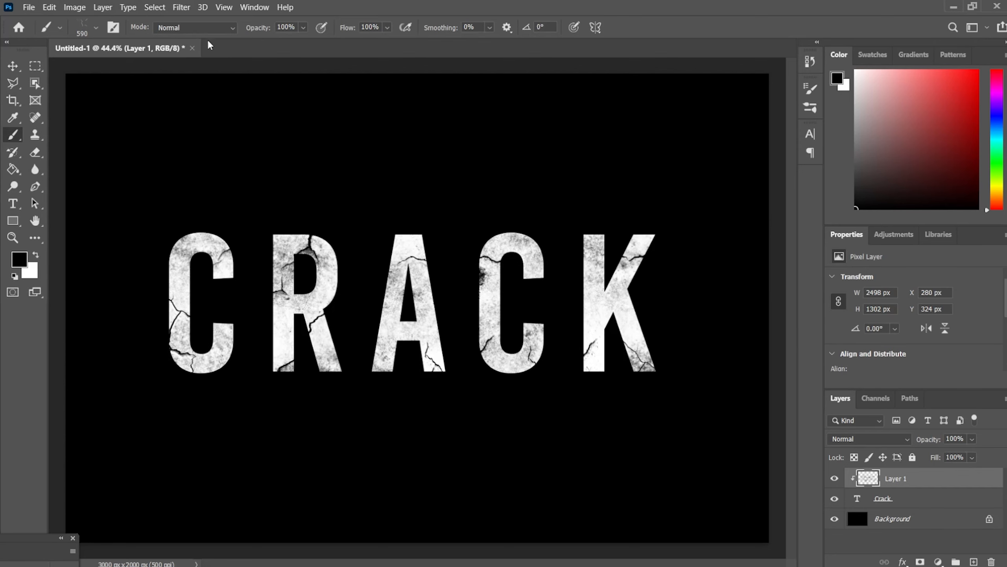
# Switch to a 462 px crack brush and stamp a crack across the middle of the K's stem.
pyautogui.click(96, 28)
pyautogui.click(95, 27)
pyautogui.click(563, 299)
# Lower the opacity of the clipped texture layer, Layer 1, to soften the grunge and cracks.
pyautogui.click(972, 438)
pyautogui.moveTo(989, 453); pyautogui.dragTo(981, 456)
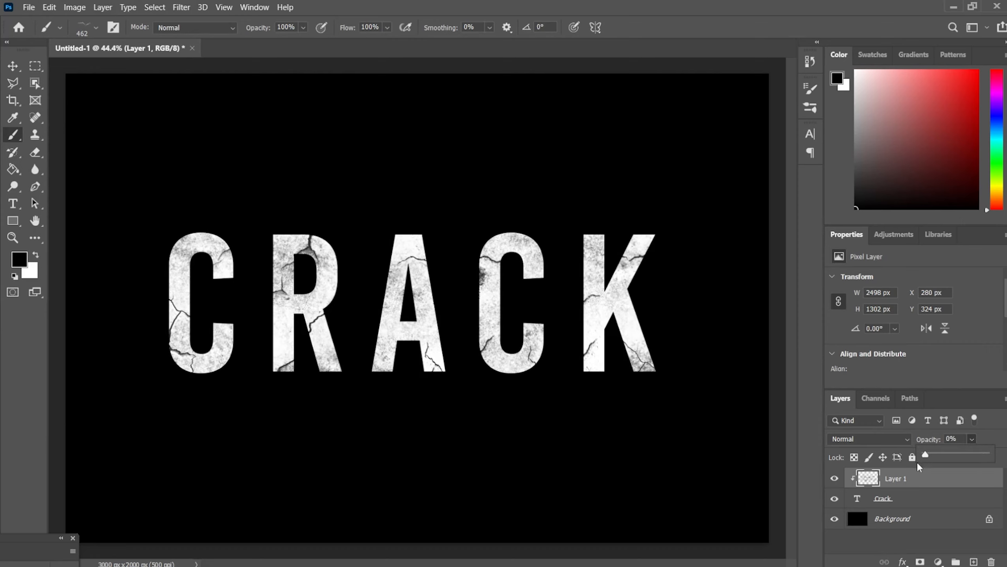
pyautogui.moveTo(918, 465); pyautogui.dragTo(970, 463)
# Add a solid colour fill layer in red ff0000 and place it beneath the Crack text layer.
pyautogui.click(923, 500)
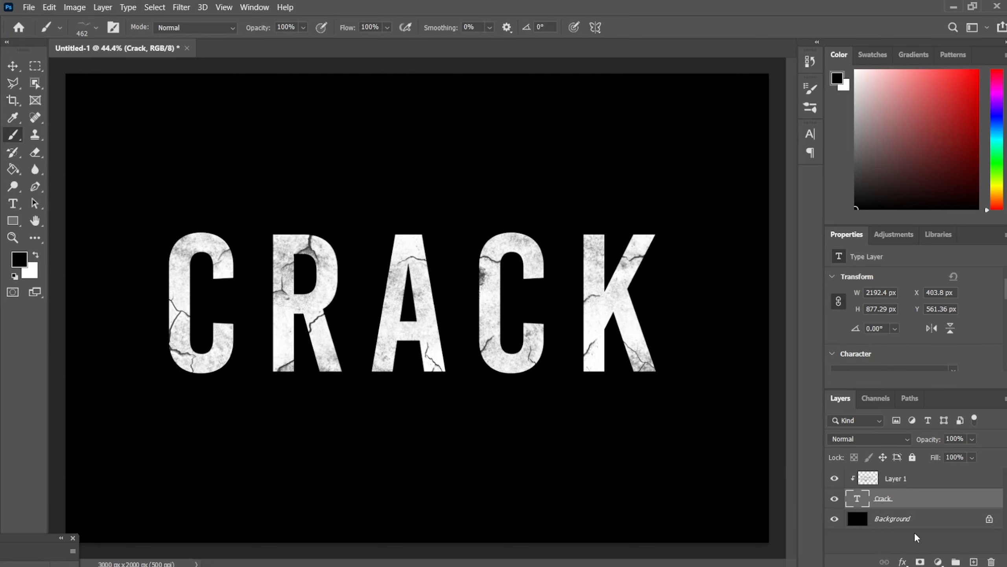
pyautogui.click(904, 479)
pyautogui.click(939, 562)
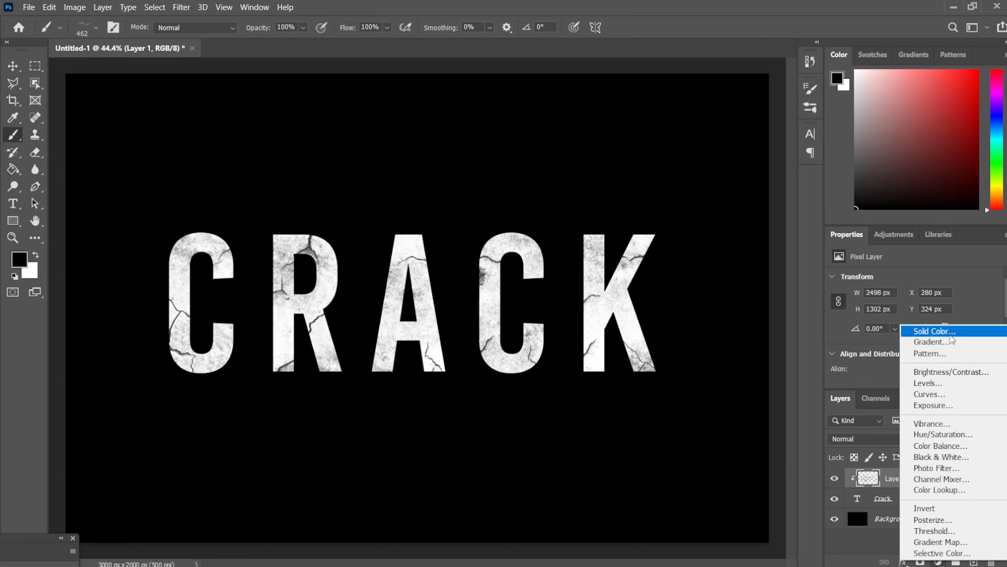
pyautogui.click(920, 335)
pyautogui.moveTo(790, 195); pyautogui.dragTo(825, 127)
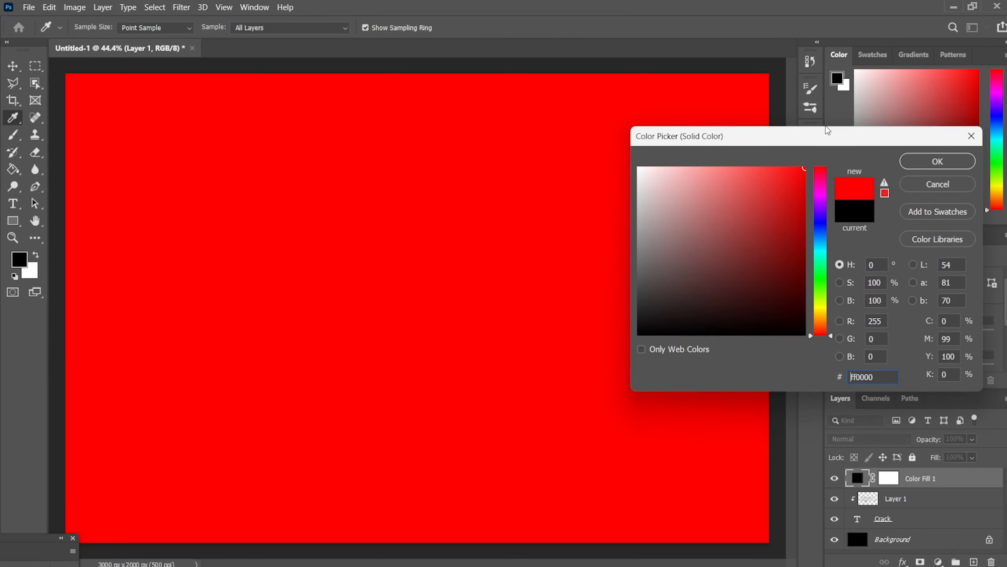
pyautogui.click(938, 161)
pyautogui.moveTo(936, 477); pyautogui.dragTo(856, 519)
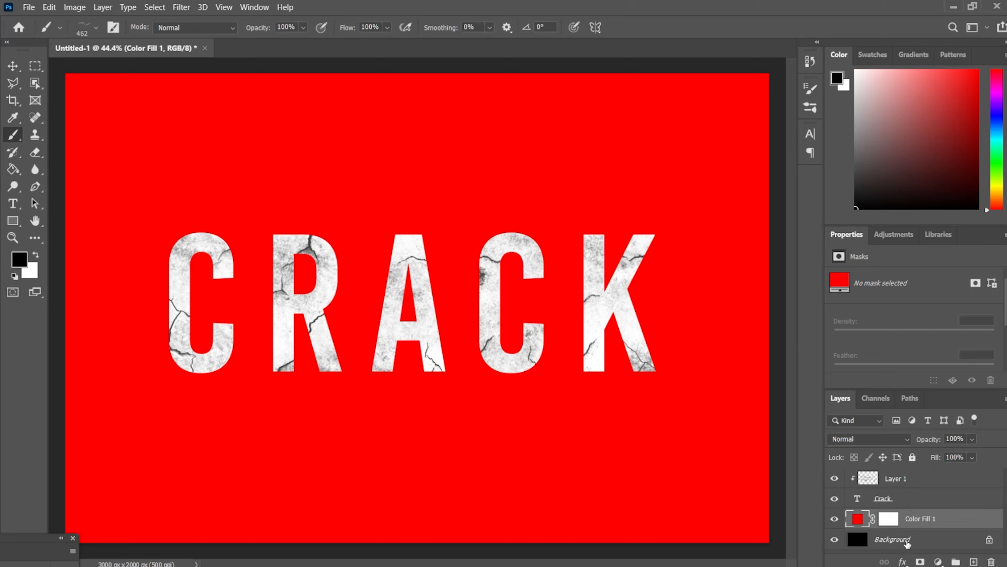
# Delete the black Background layer.
pyautogui.click(914, 543)
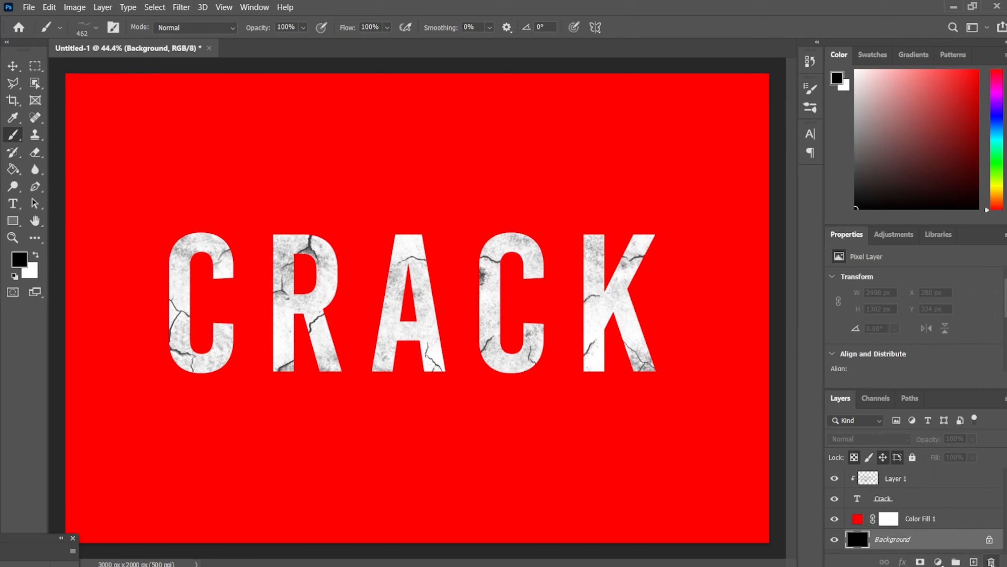
pyautogui.click(992, 561)
pyautogui.click(479, 227)
pyautogui.scroll(2, 500, 290)
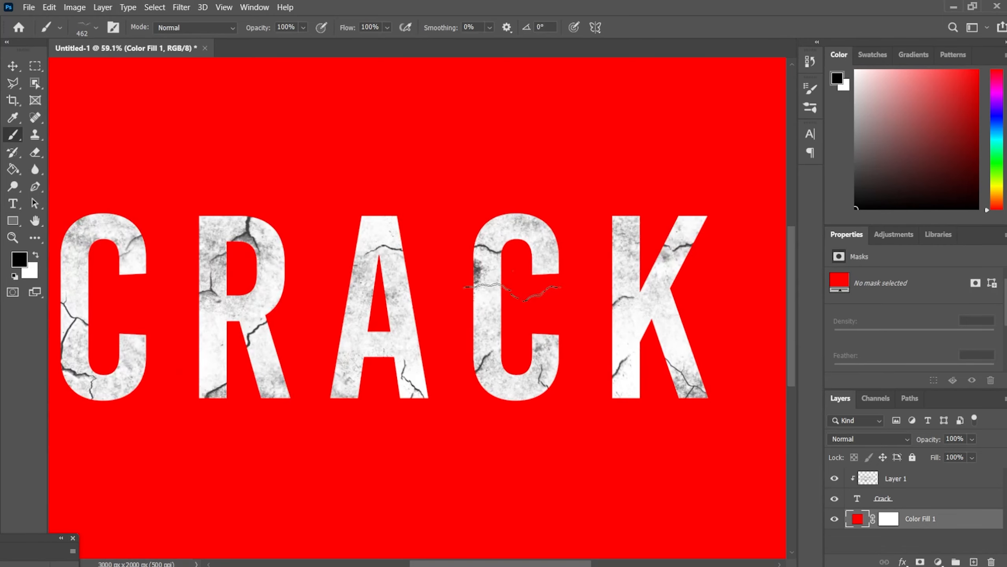
pyautogui.scroll(-2, 500, 244)
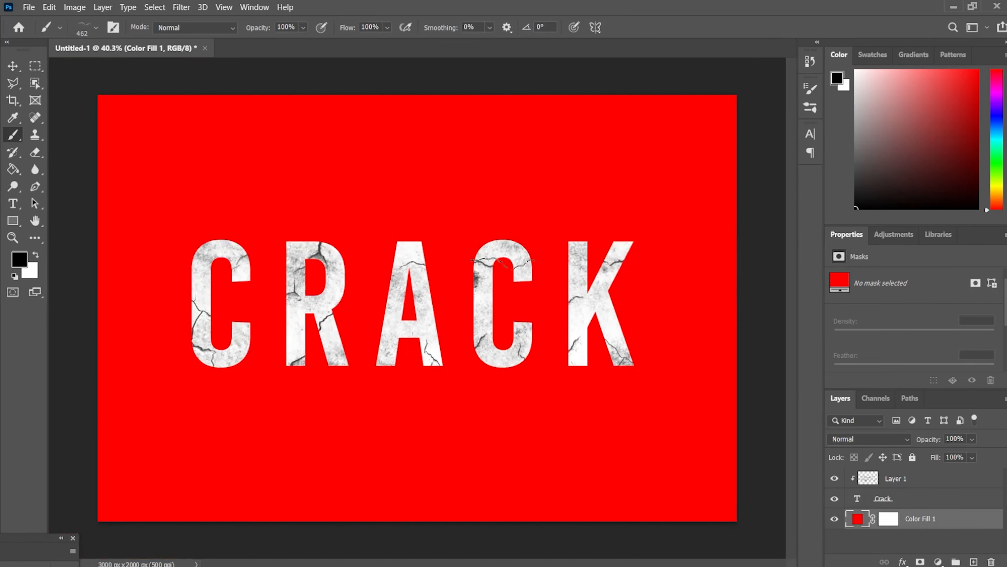
# Set the Crack text layer's blend mode to Screen.
pyautogui.click(918, 504)
pyautogui.click(882, 439)
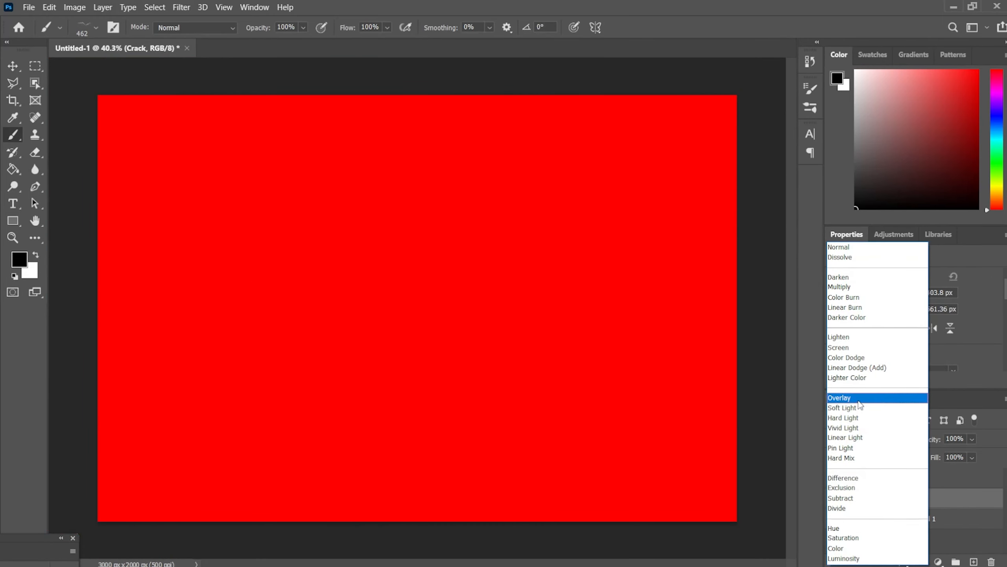
pyautogui.click(840, 347)
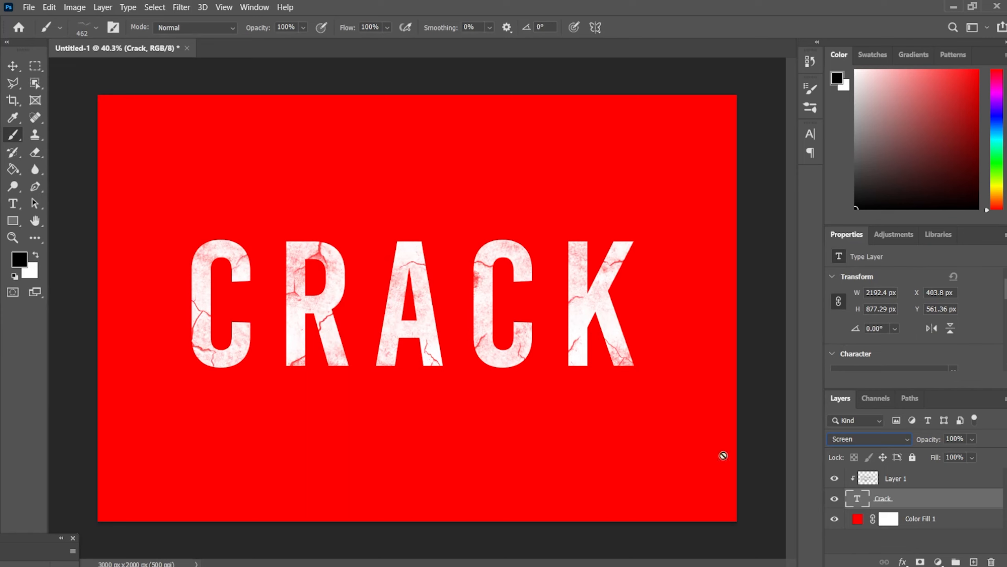
pyautogui.click(951, 523)
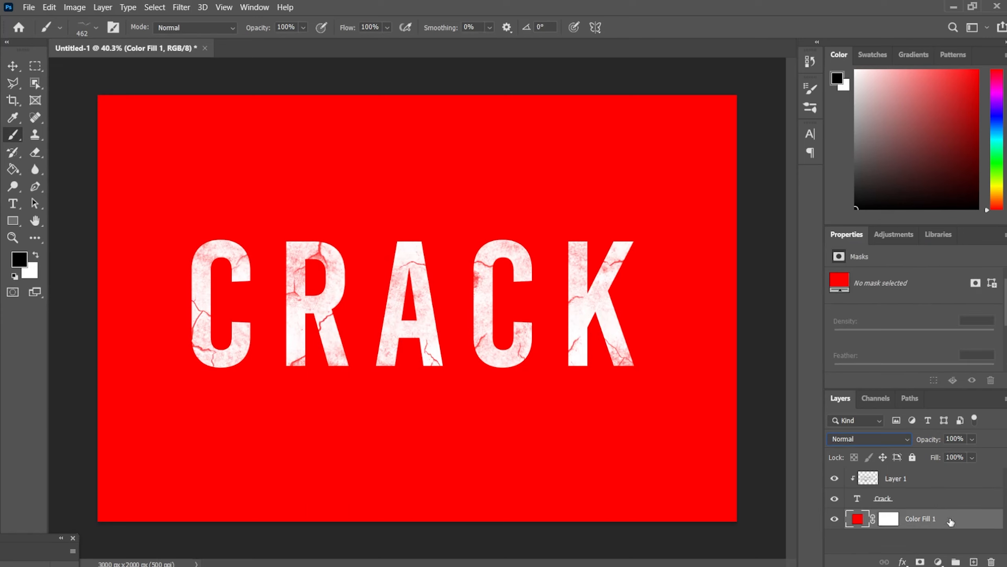
pyautogui.click(933, 501)
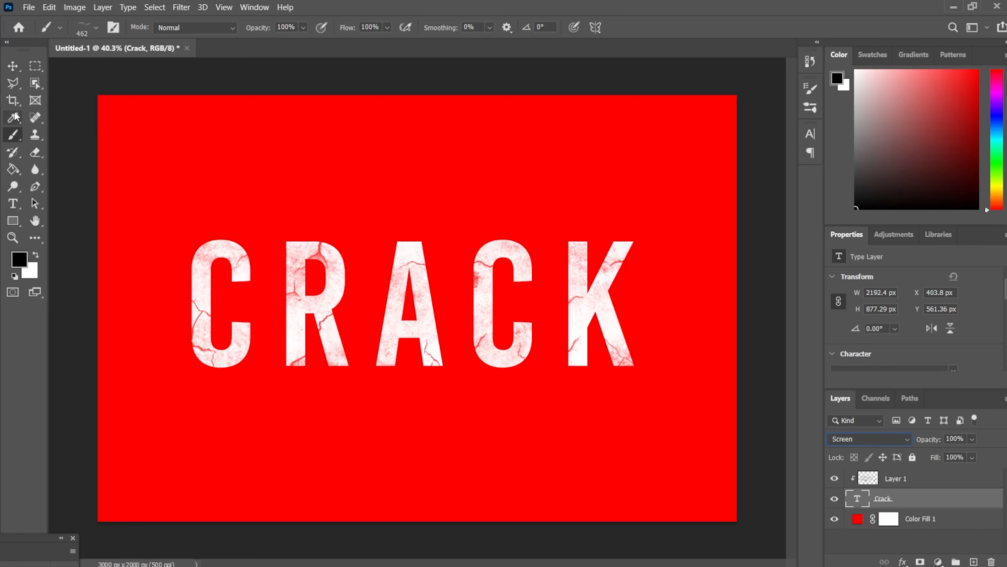
pyautogui.click(12, 237)
pyautogui.click(398, 318)
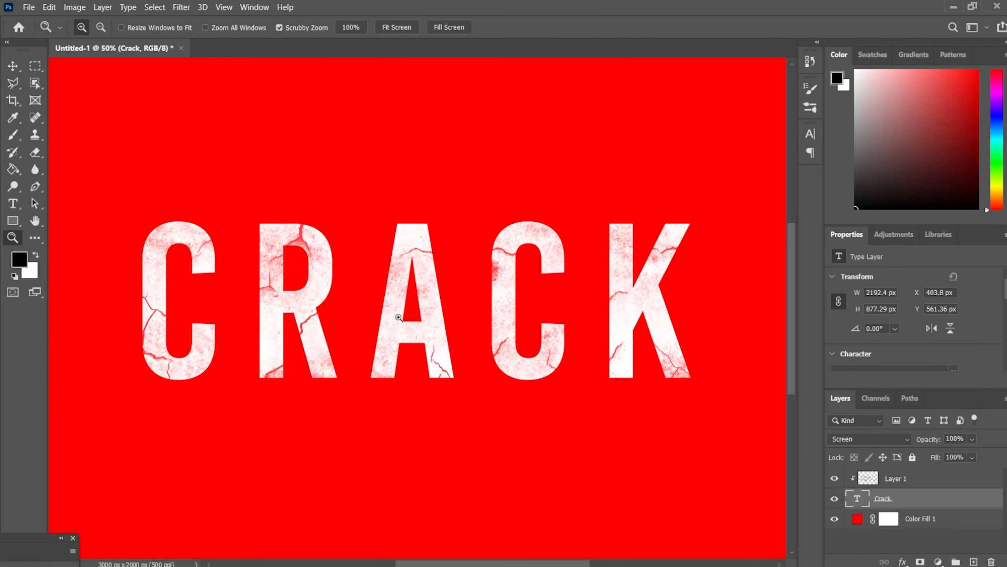
pyautogui.click(399, 317)
pyautogui.scroll(-2, 399, 318)
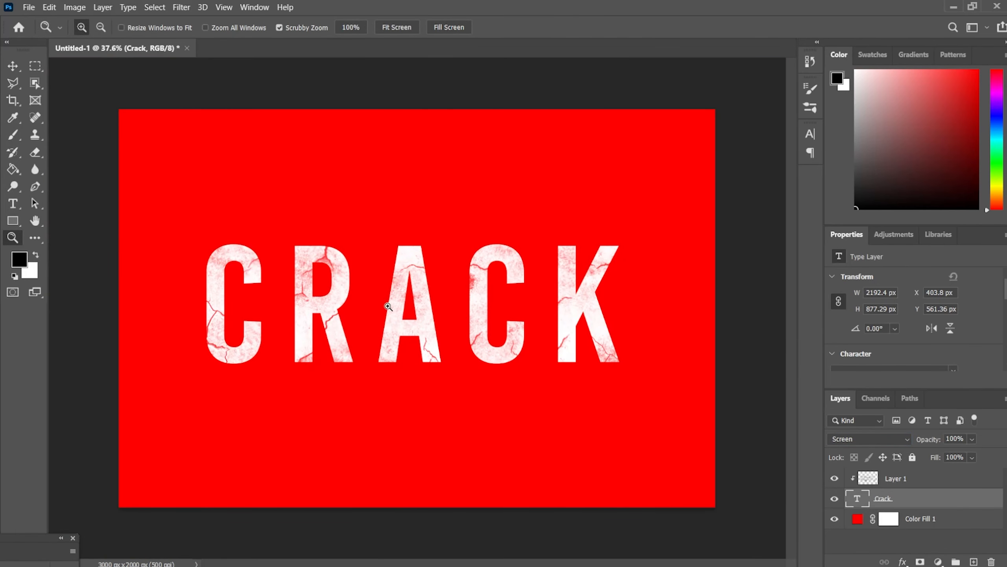
pyautogui.scroll(1, 388, 306)
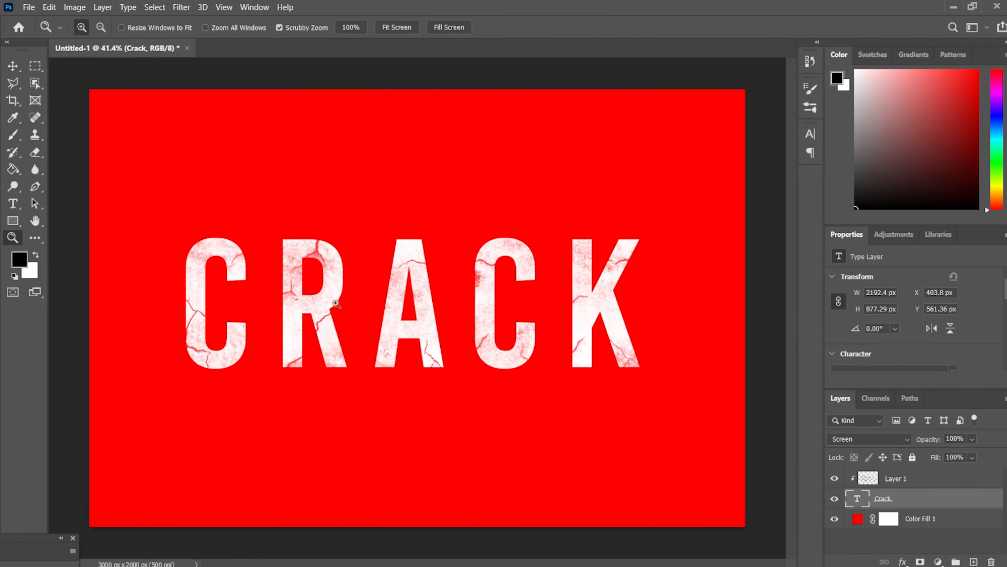
# Recolour the solid fill layer to the dark blue-grey 27272b and darken it further to near black.
pyautogui.doubleClick(857, 521)
pyautogui.moveTo(737, 261); pyautogui.dragTo(709, 270)
pyautogui.click(821, 265)
pyautogui.click(820, 181)
pyautogui.click(735, 230)
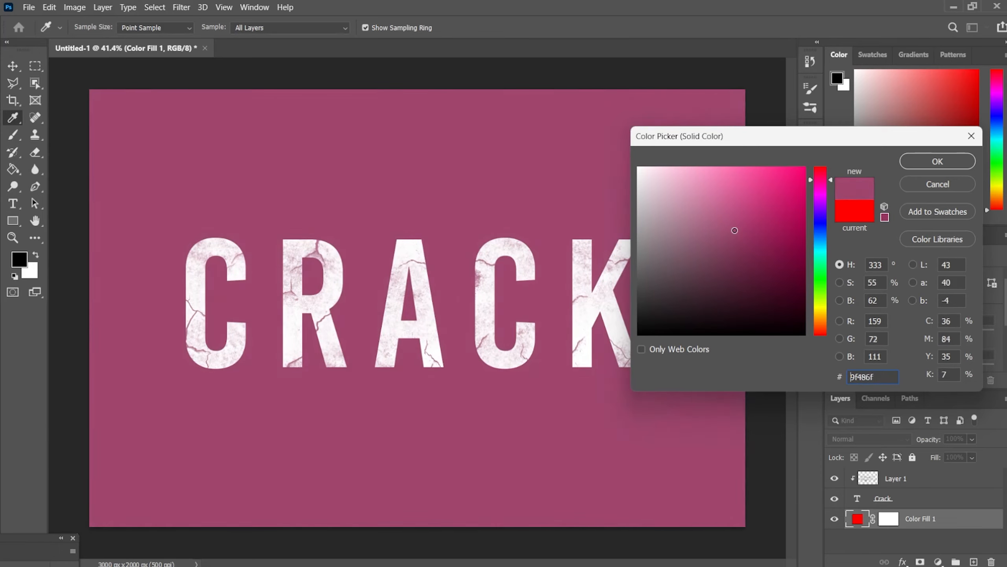
pyautogui.moveTo(735, 230); pyautogui.dragTo(665, 314)
pyautogui.click(821, 221)
pyautogui.write('27272b')
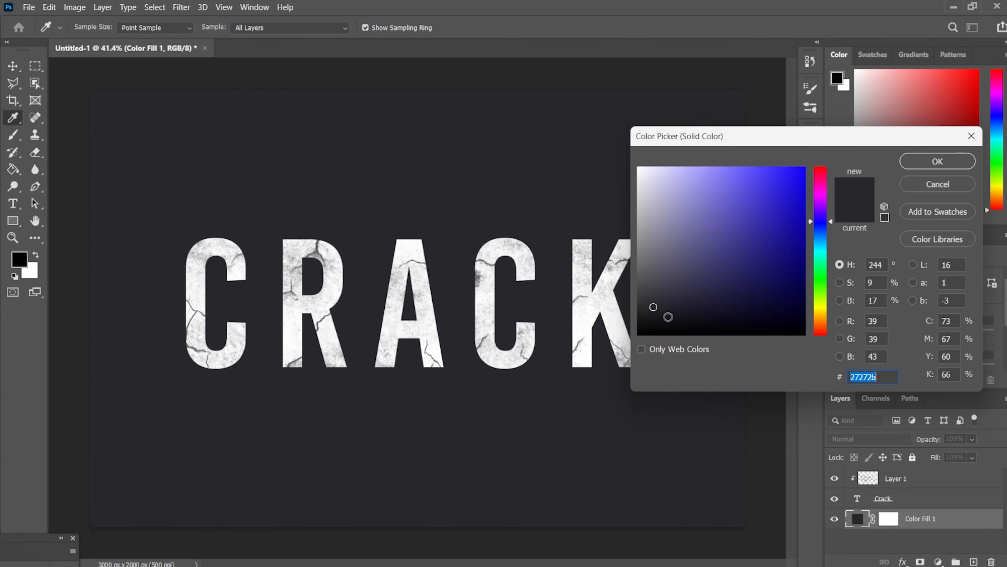
pyautogui.moveTo(668, 317); pyautogui.dragTo(664, 321)
pyautogui.click(939, 161)
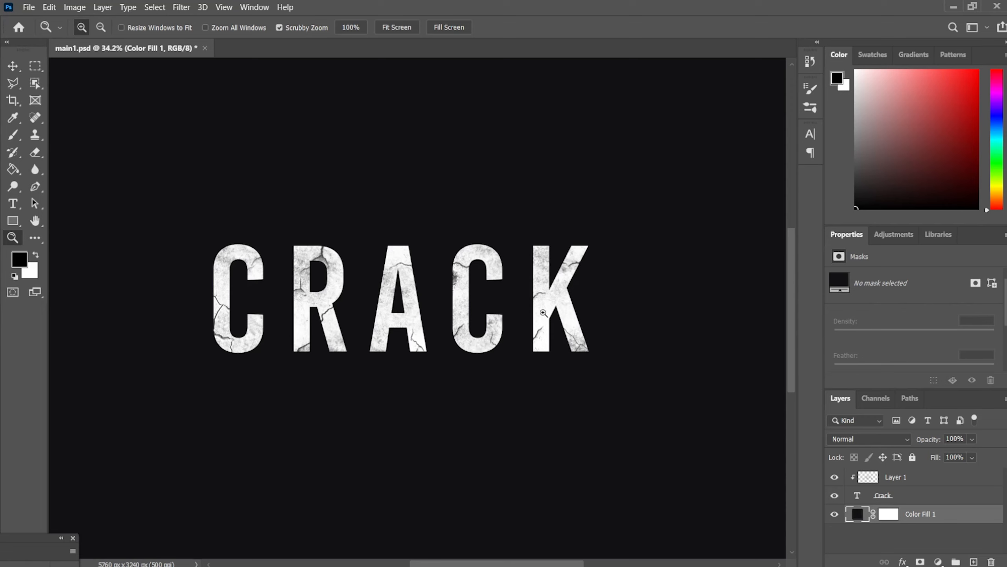
# Try replacing the word CRACK with a four-letter first name in the text layer and discard the edit.
pyautogui.doubleClick(858, 497)
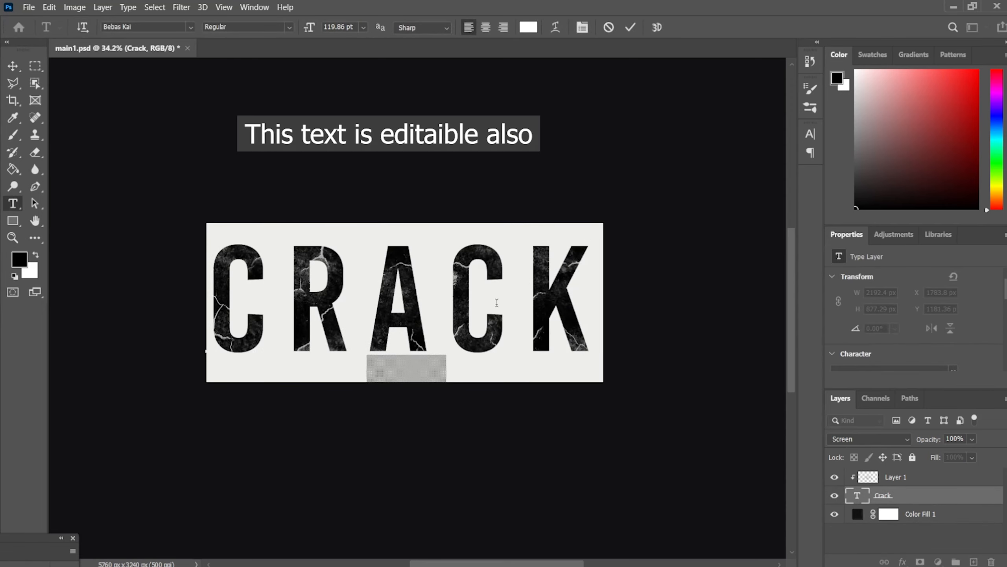
pyautogui.moveTo(569, 297); pyautogui.dragTo(234, 298)
pyautogui.write('ALEX')
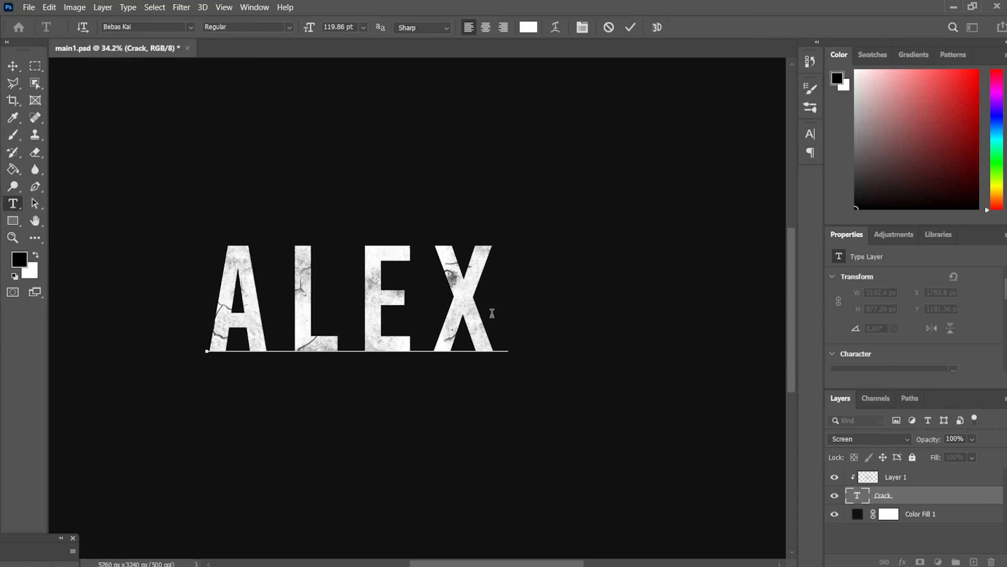
pyautogui.press('Escape')
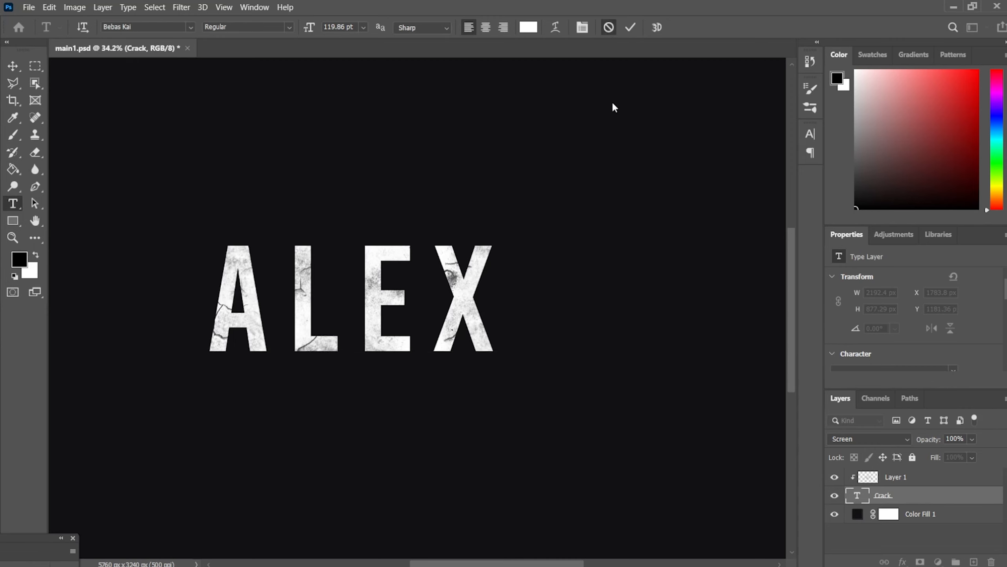
pyautogui.press('z')
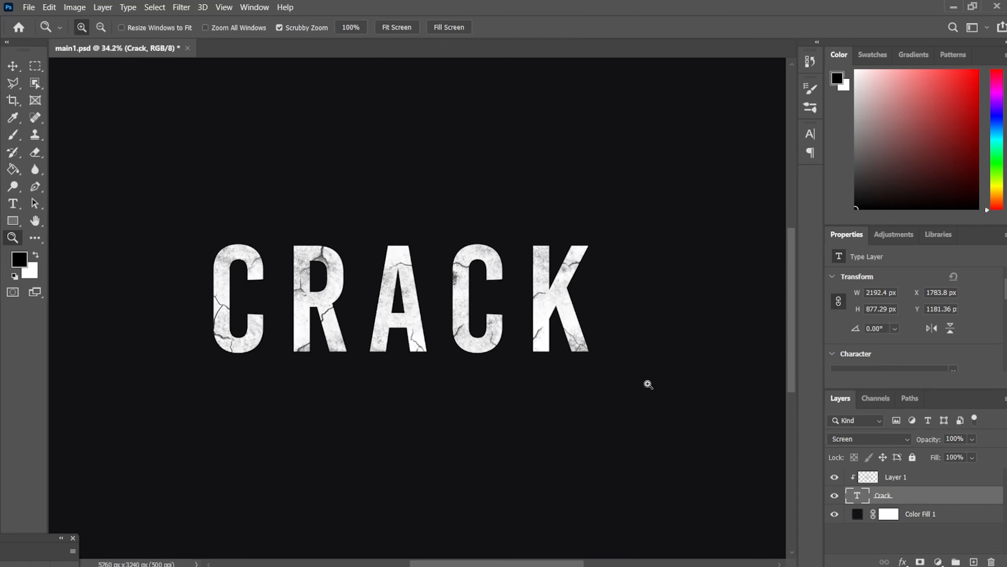